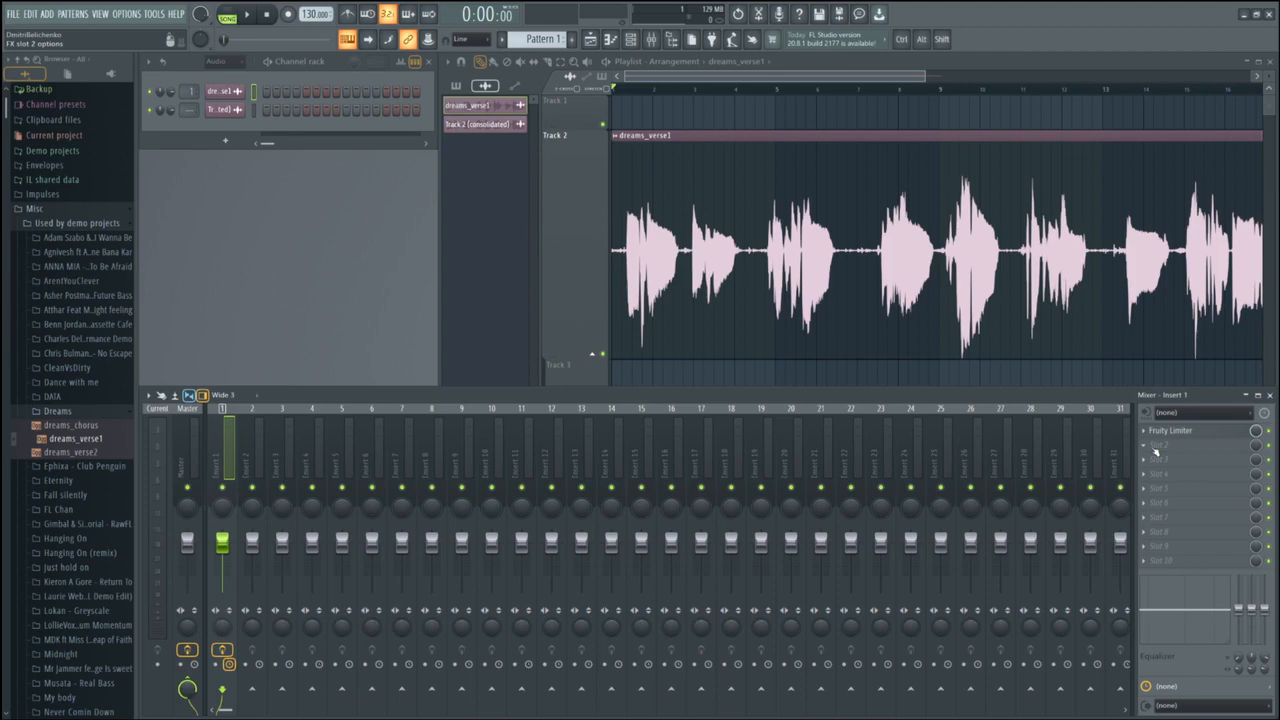
- Load Fruity Parametric EQ 2 into the second effect slot of Insert 1 and place its window above the mixer
click(1156, 452)
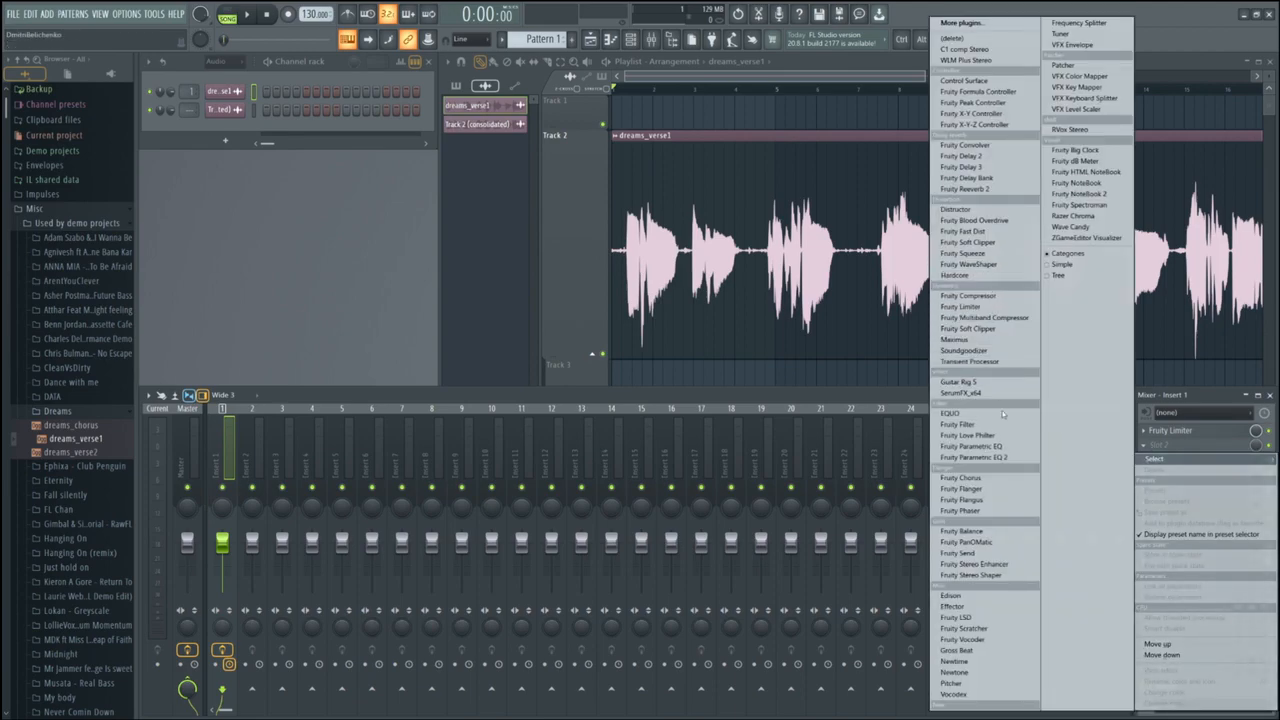
click(975, 457)
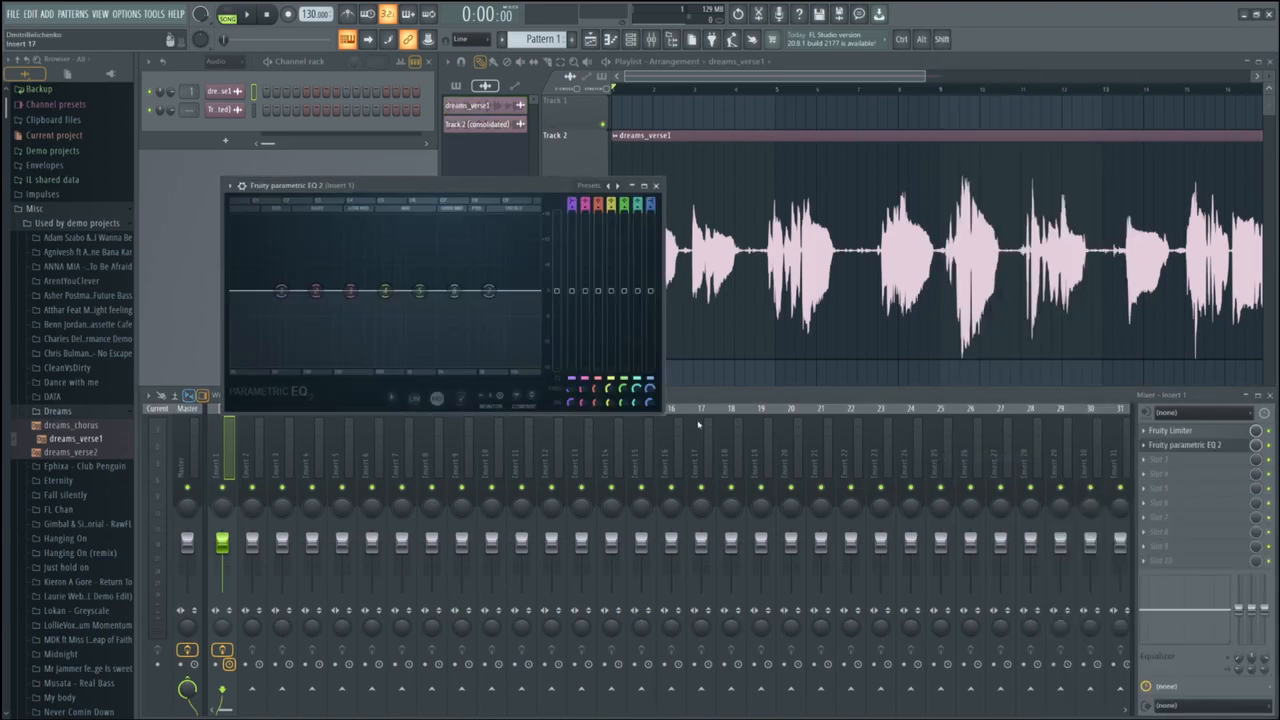
drag(450, 192, 700, 180)
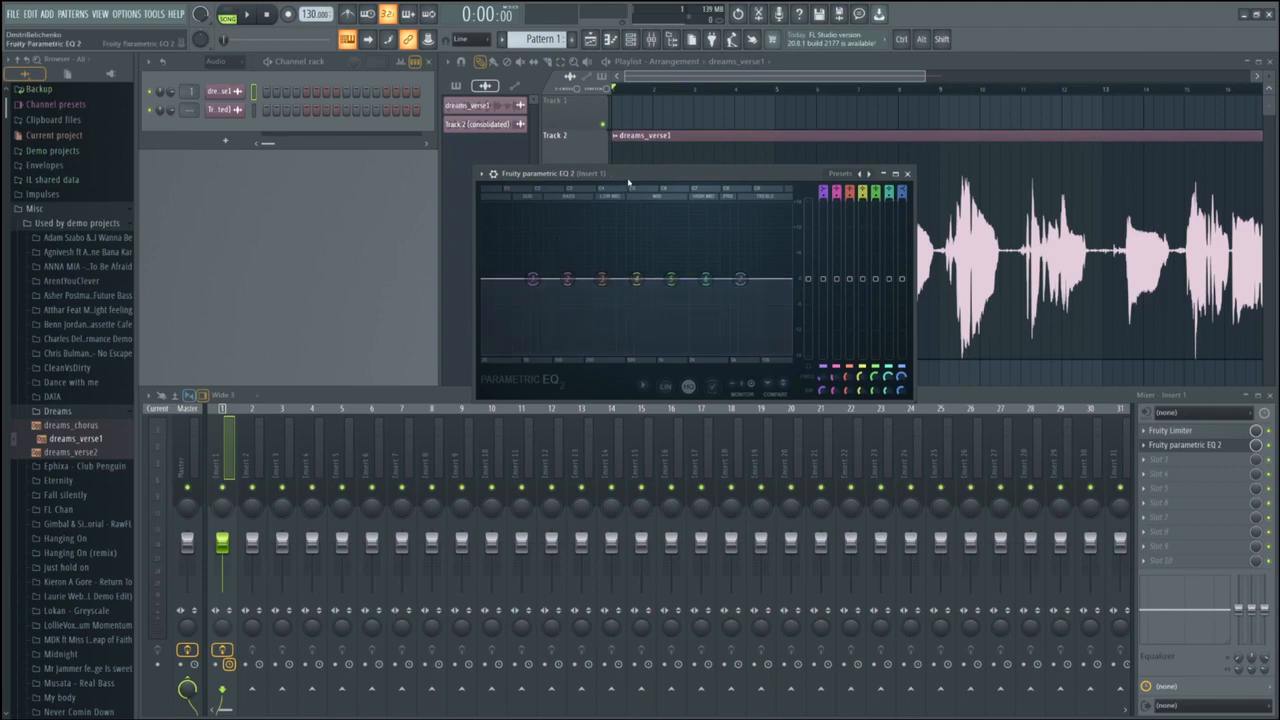
drag(625, 177, 407, 163)
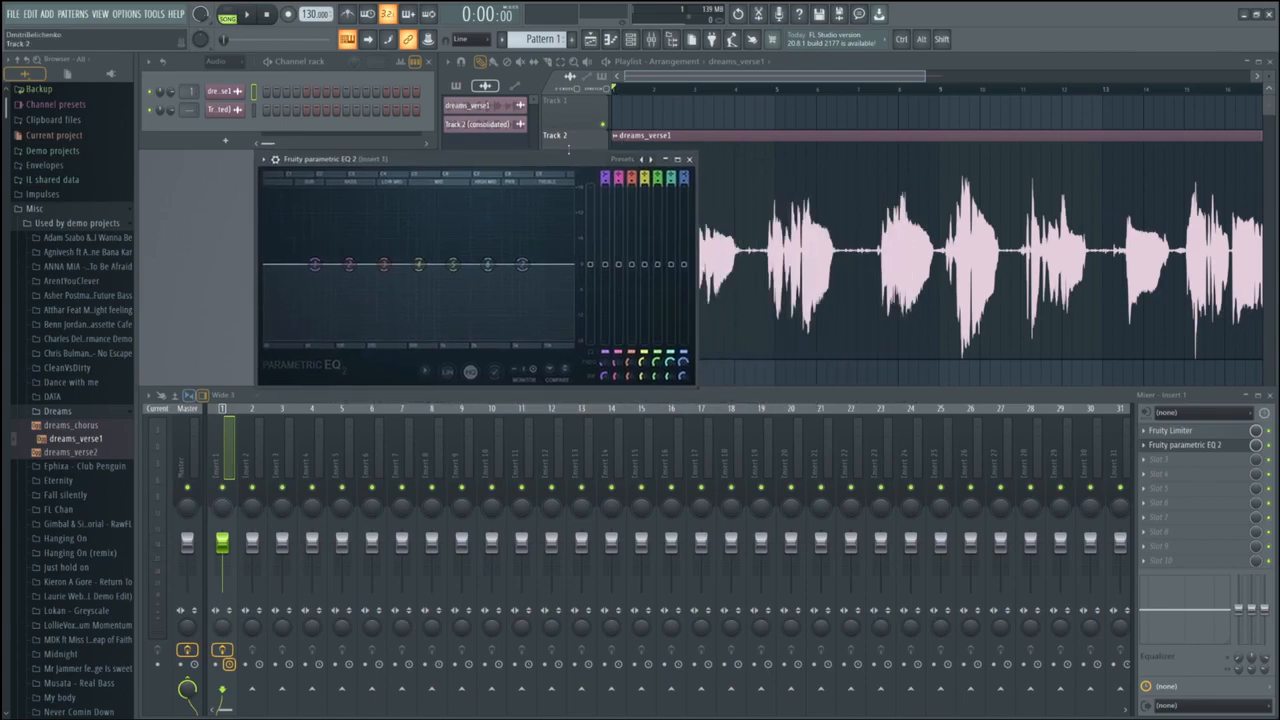
- Play the dreams_verse1 vocal from the beginning and examine its frequency spectrum in the equalizer
click(710, 42)
key(space)
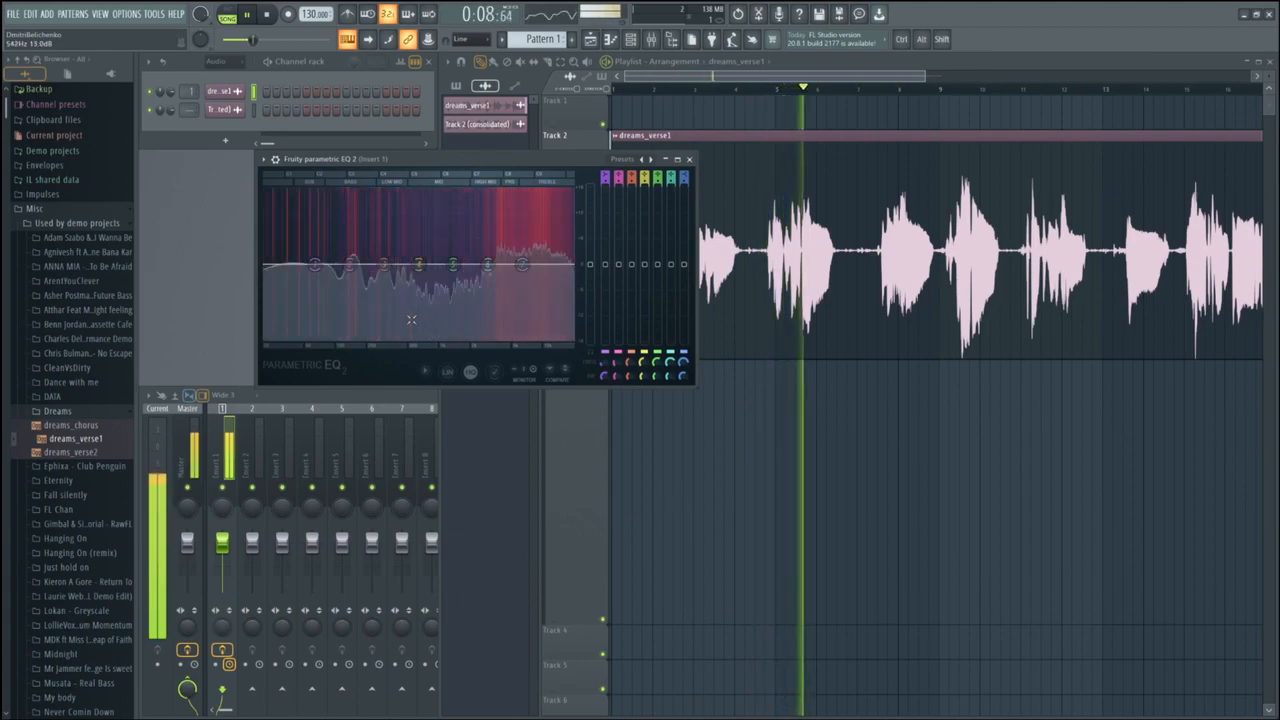
key(space)
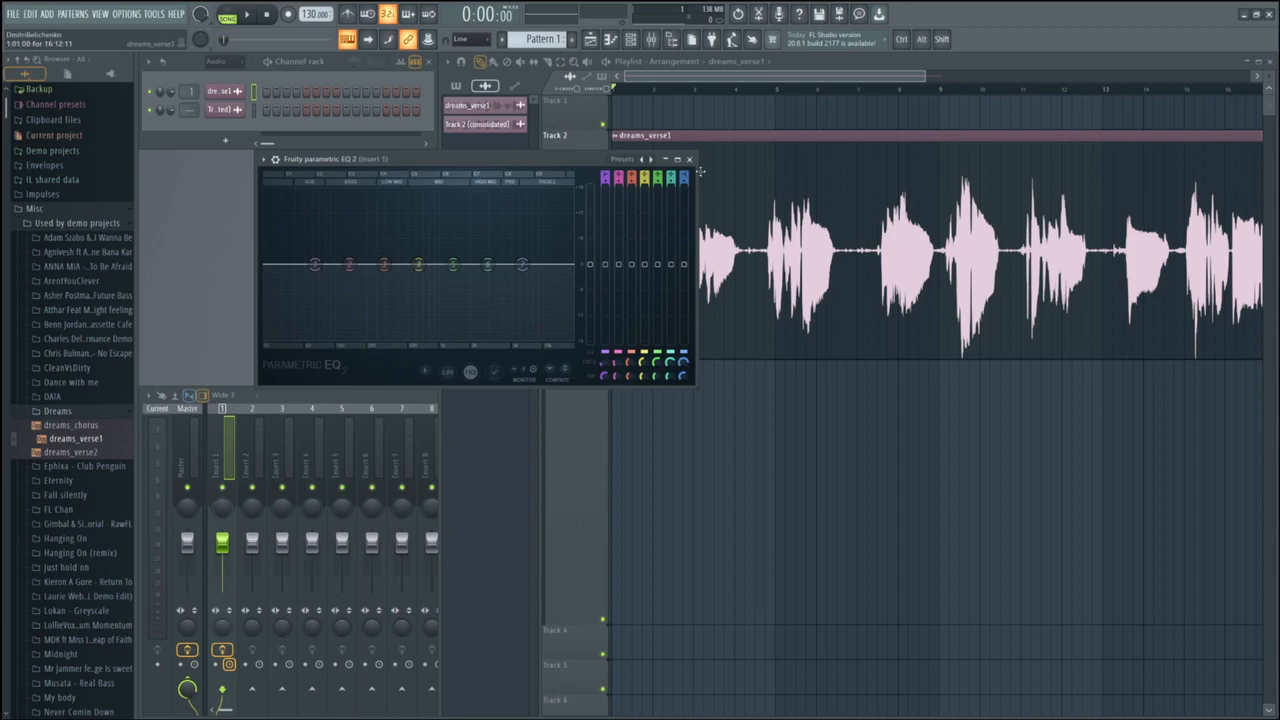
click(449, 226)
key(space)
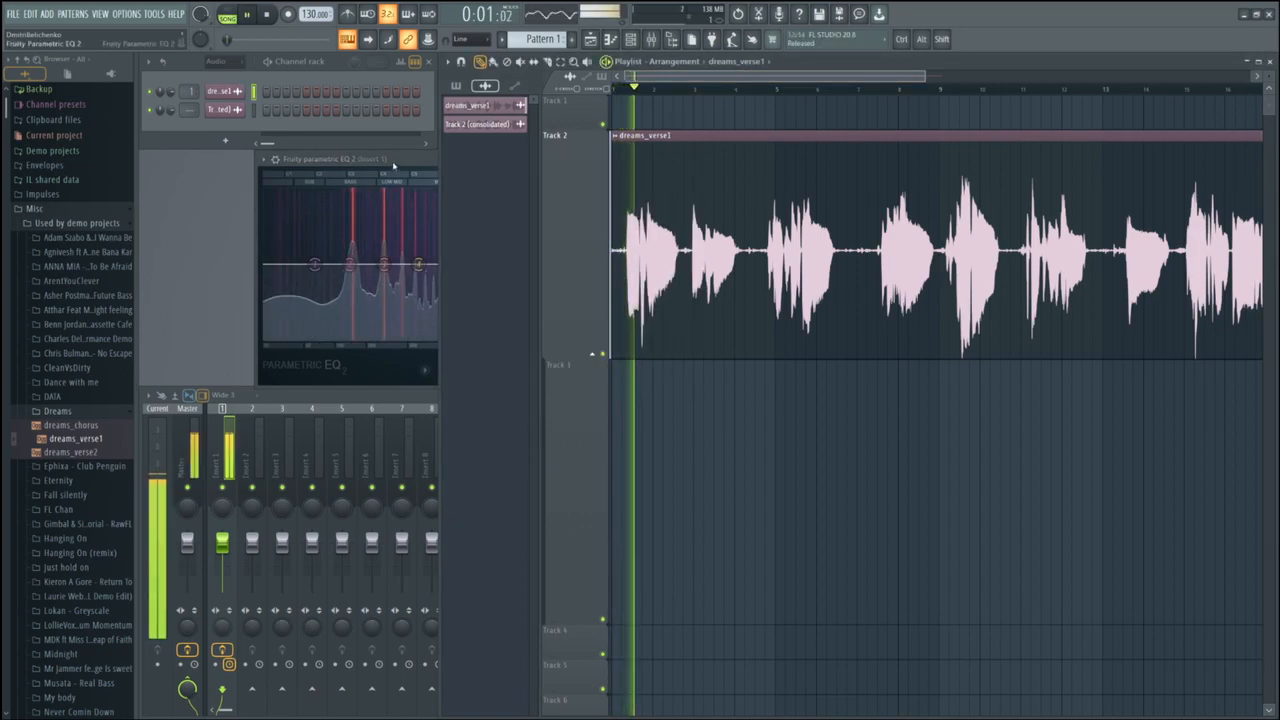
click(393, 165)
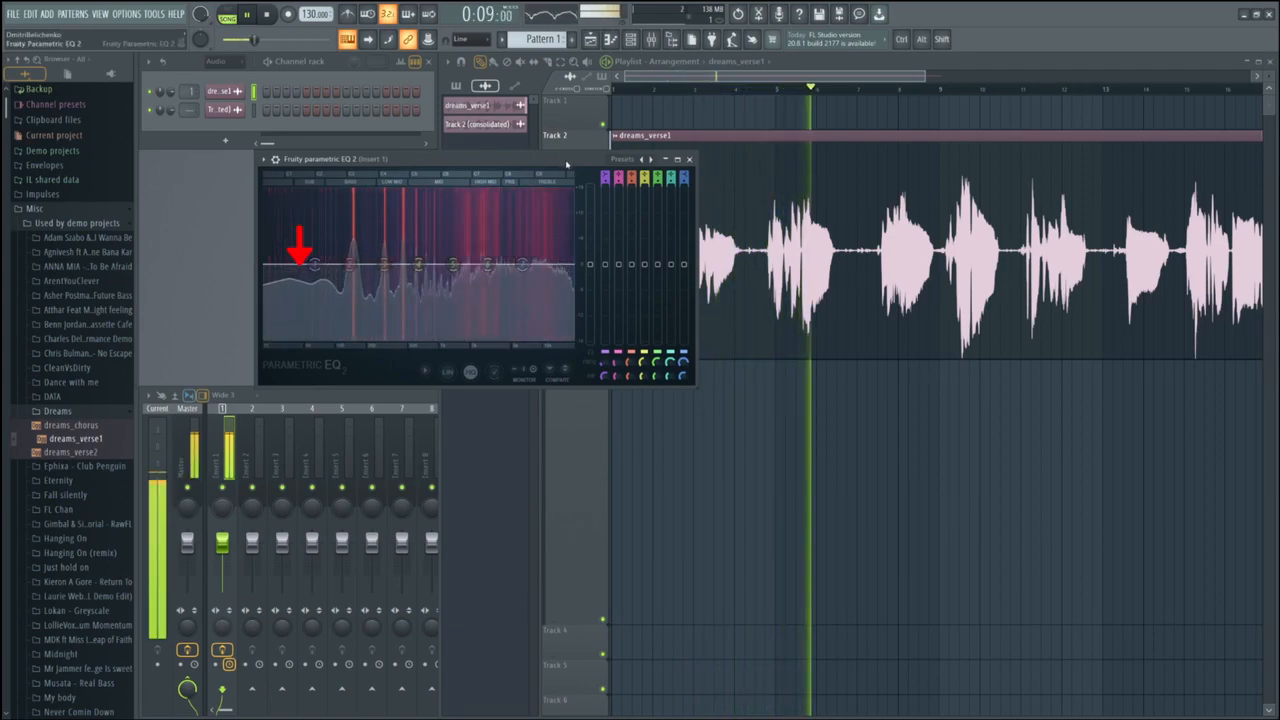
- Replay the vocal from around bar 5 and examine its low-frequency content in the equalizer
click(800, 90)
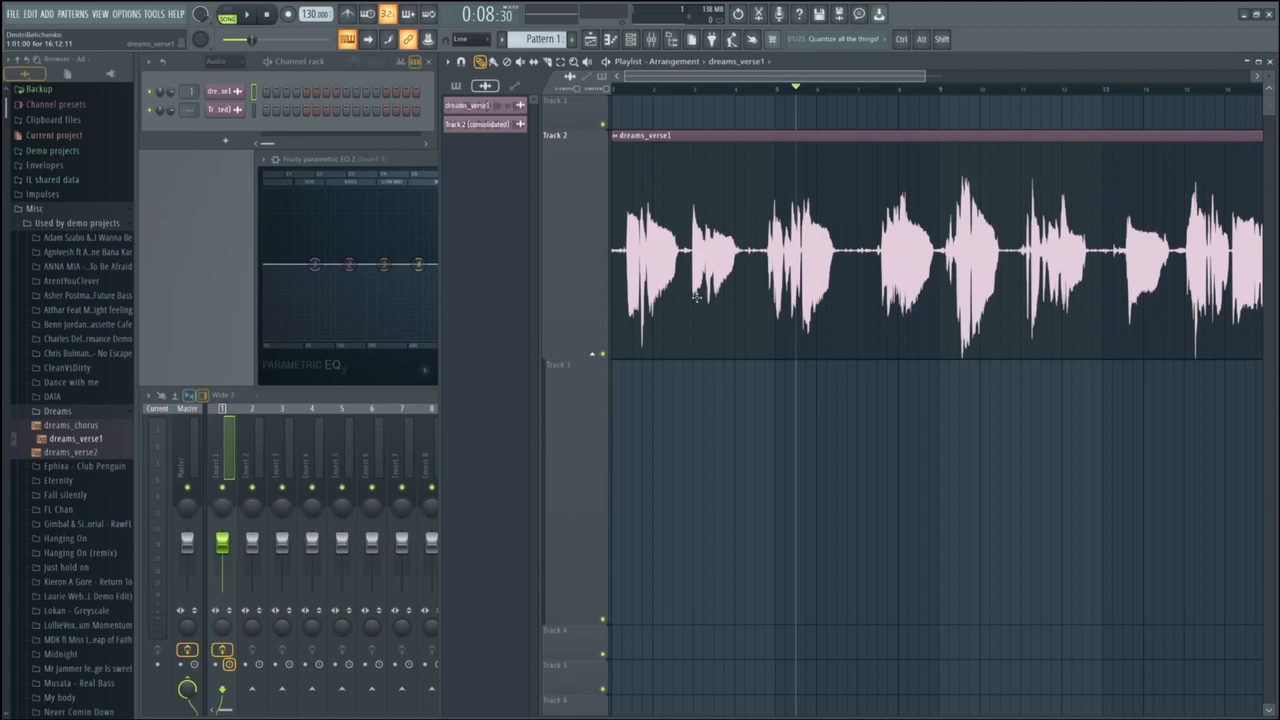
click(379, 204)
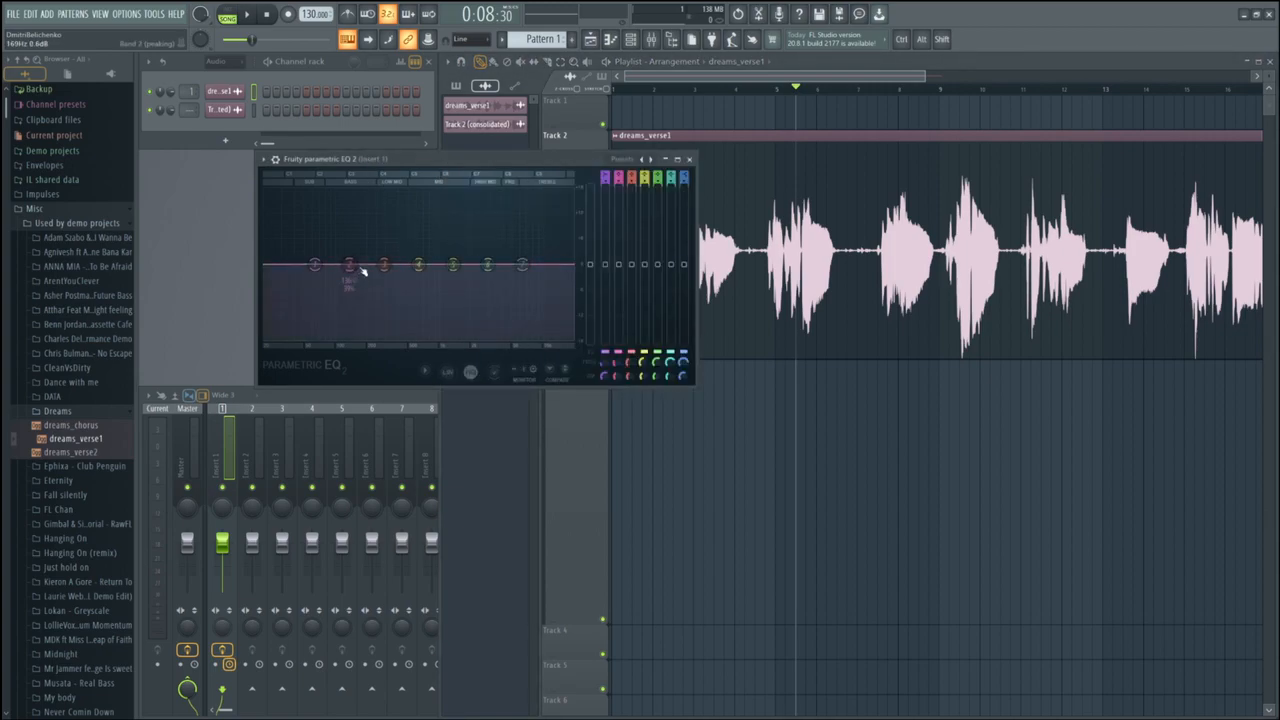
key(space)
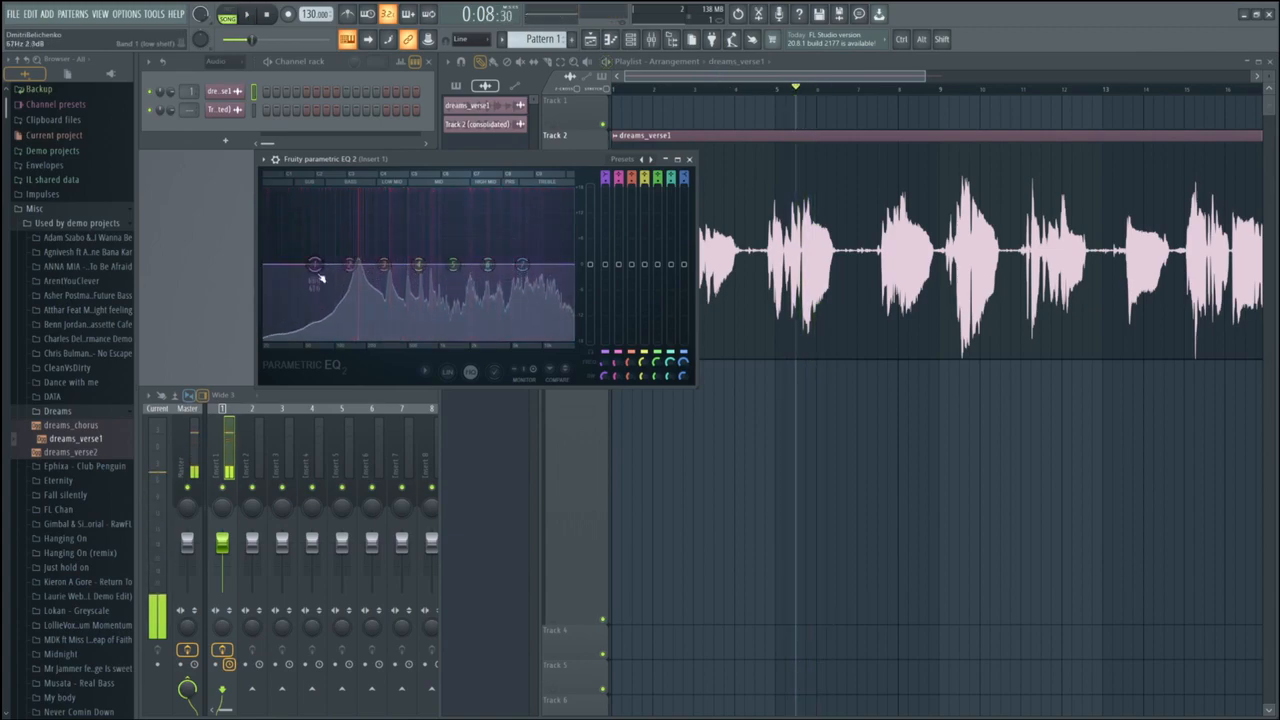
key(space)
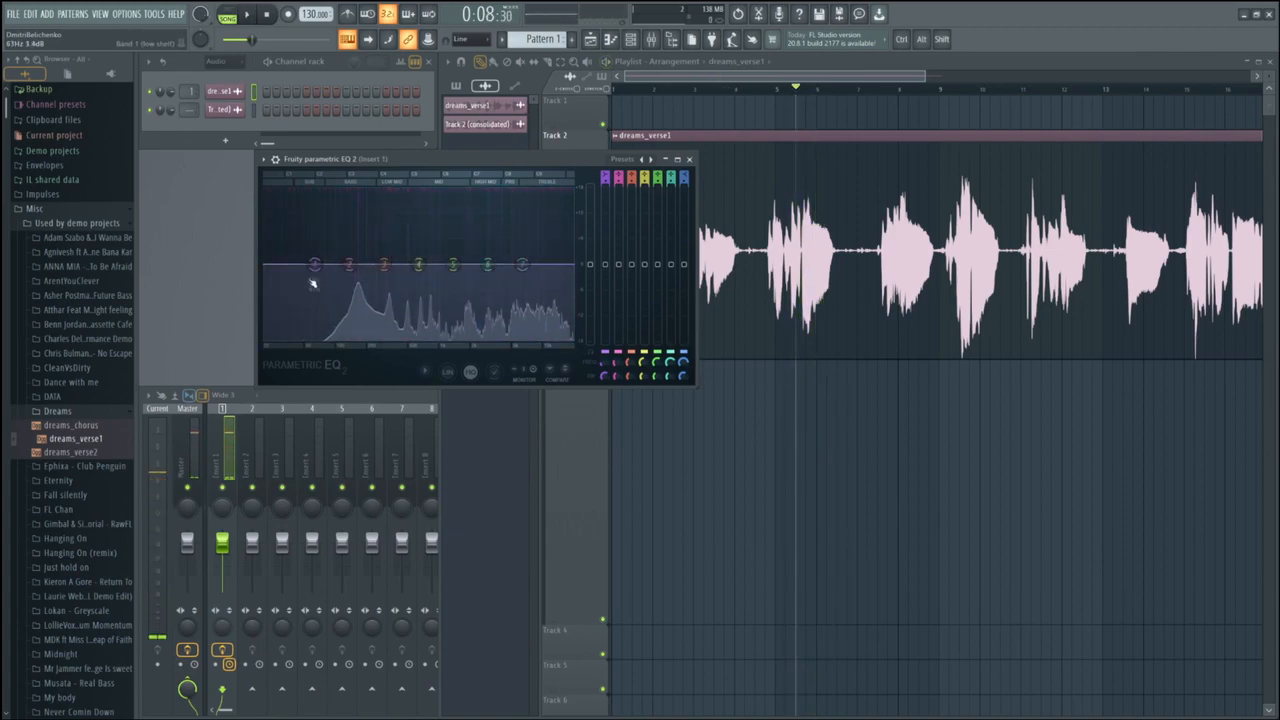
key(space)
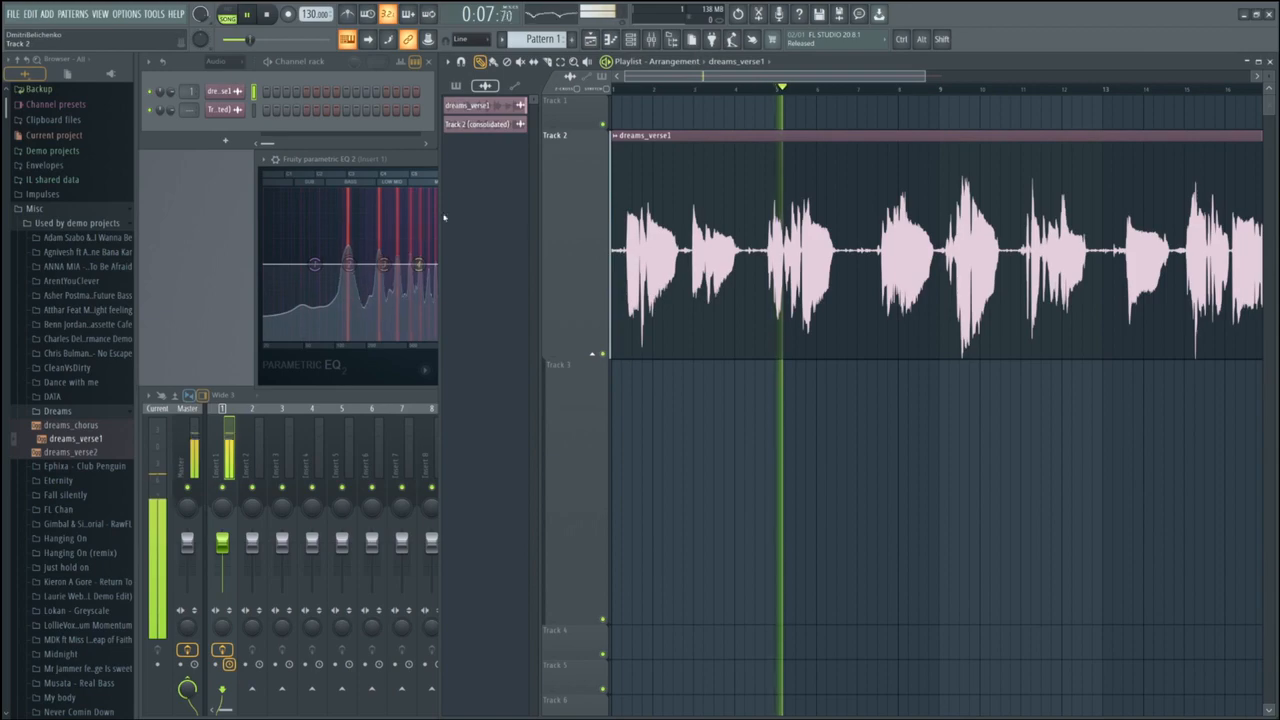
key(space)
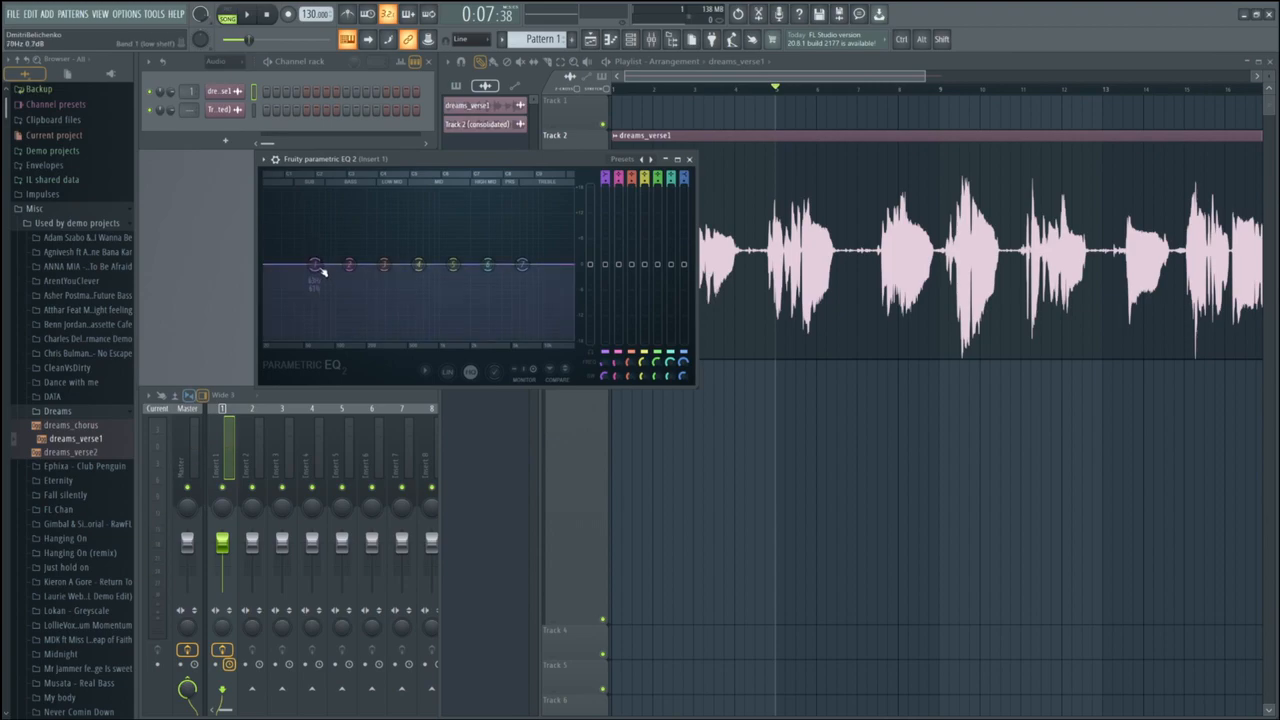
- Try shaping the equalizer curve by lowering bands 1 to 4 and band 7 to about -3.1 dB at 5592 Hz
mouse_move(315, 266)
mouse_down()
mouse_move(533, 264)
mouse_move(325, 270)
mouse_up()
drag(322, 265, 472, 278)
drag(384, 264, 305, 266)
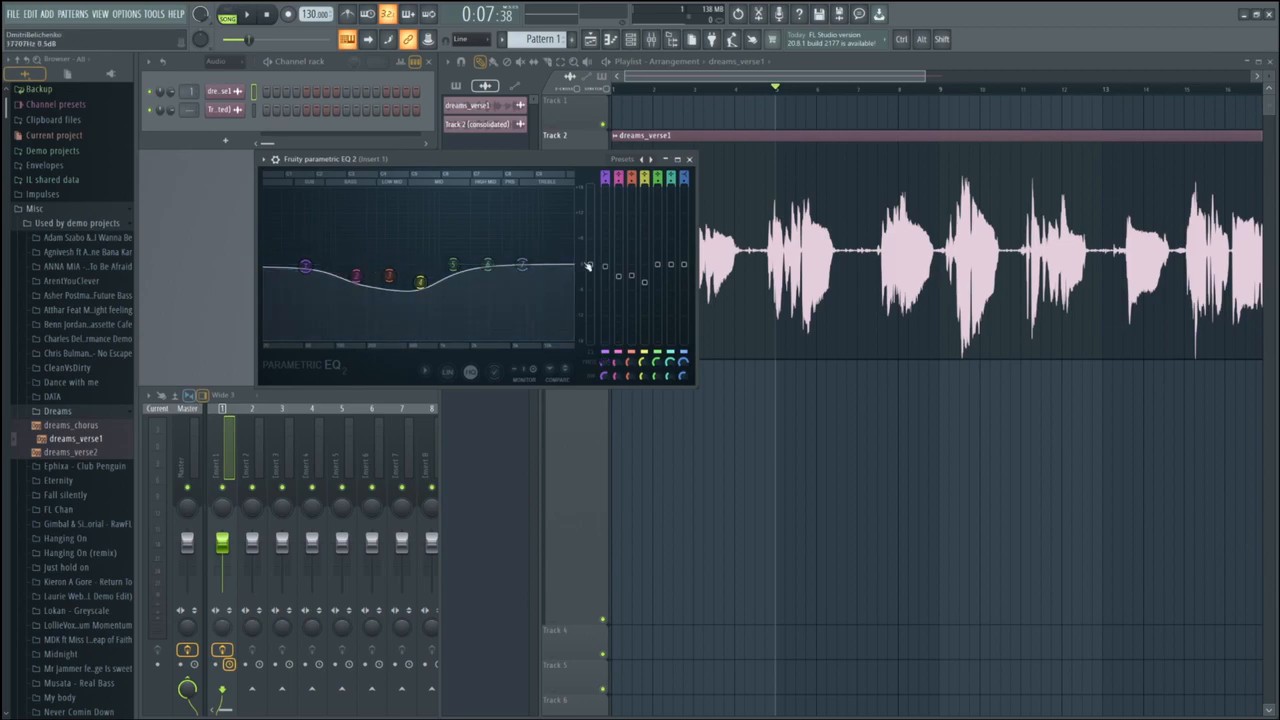
drag(525, 290, 333, 254)
drag(436, 258, 531, 283)
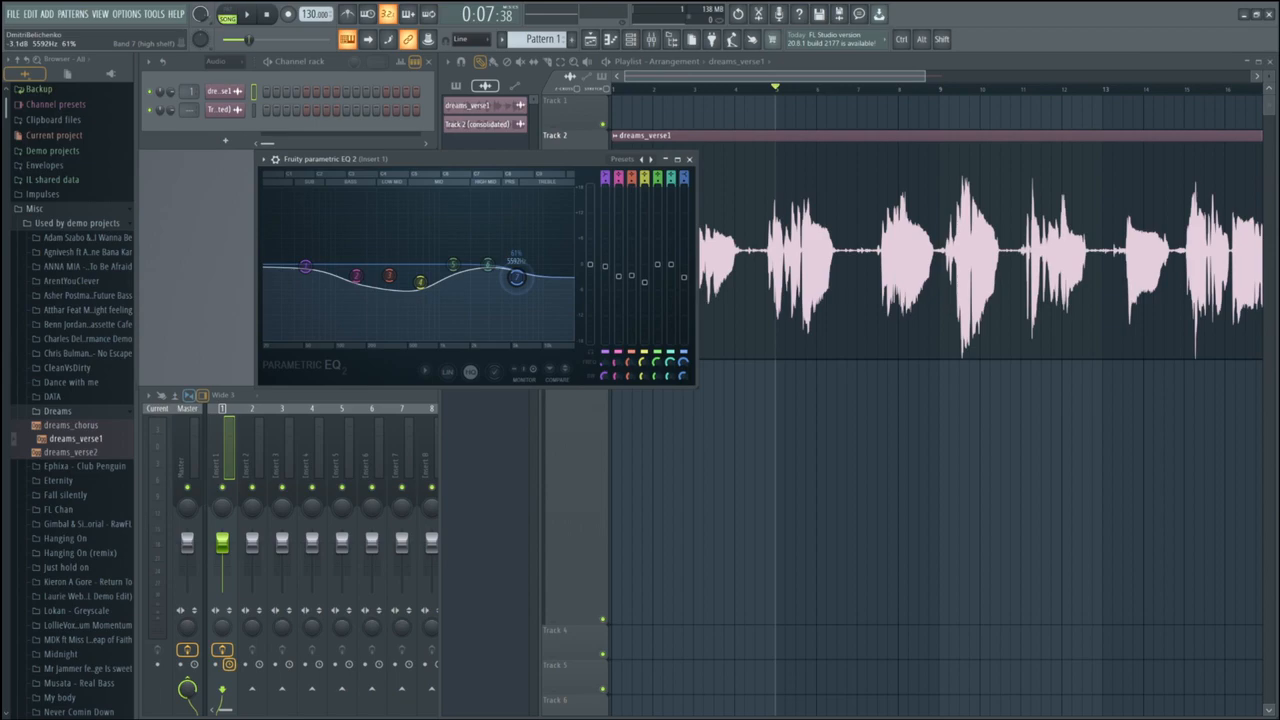
- Reset band 7 and return the levels of bands 1 to 4 to 0 dB
right_click(518, 273)
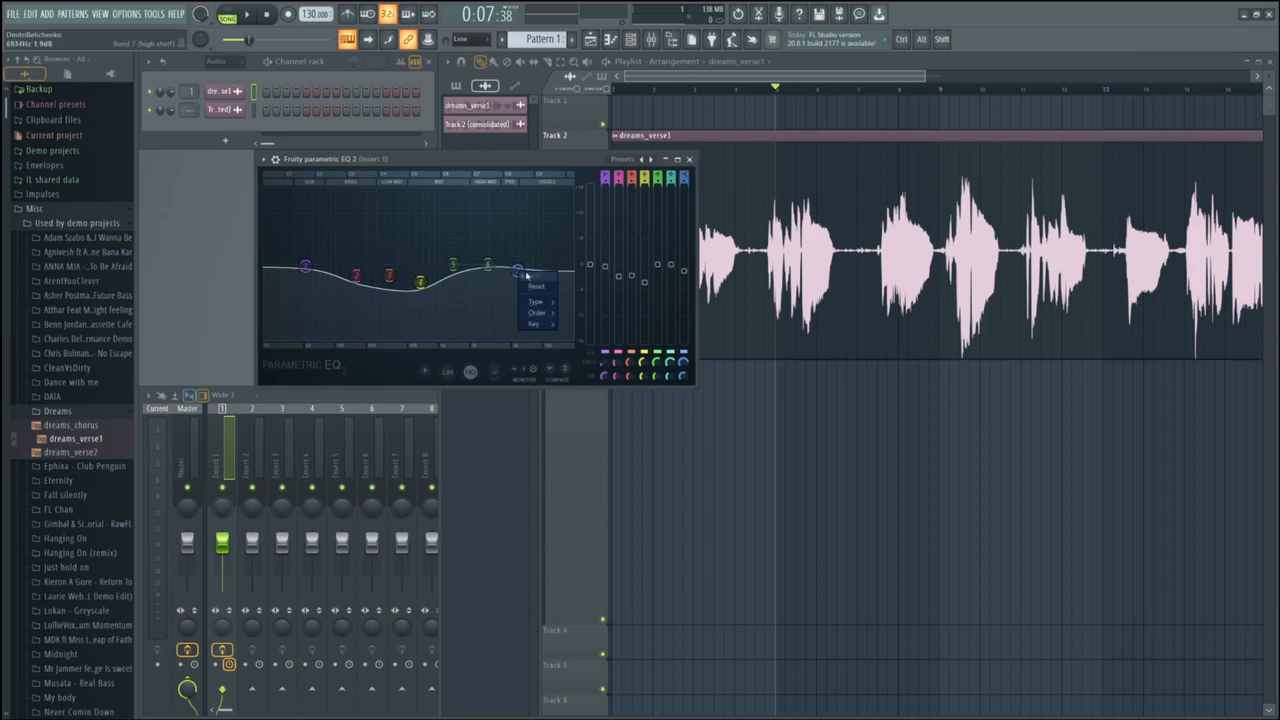
click(536, 288)
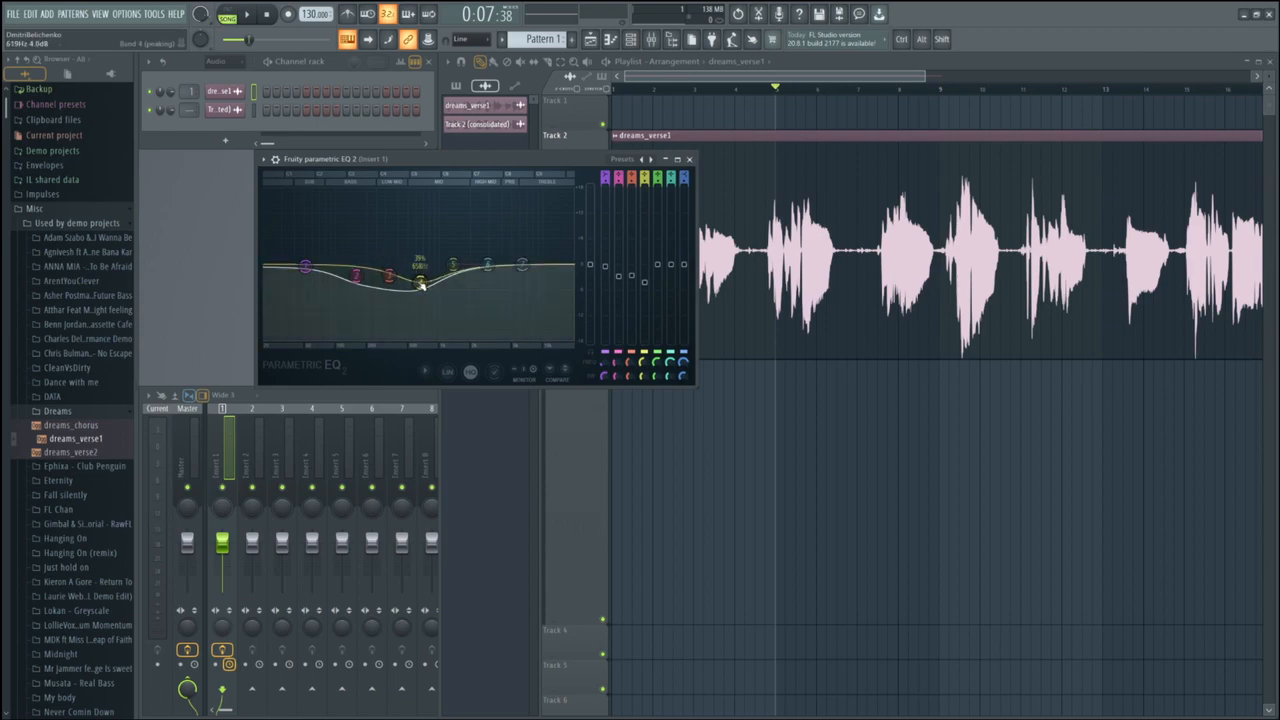
drag(421, 285, 421, 265)
drag(636, 279, 620, 265)
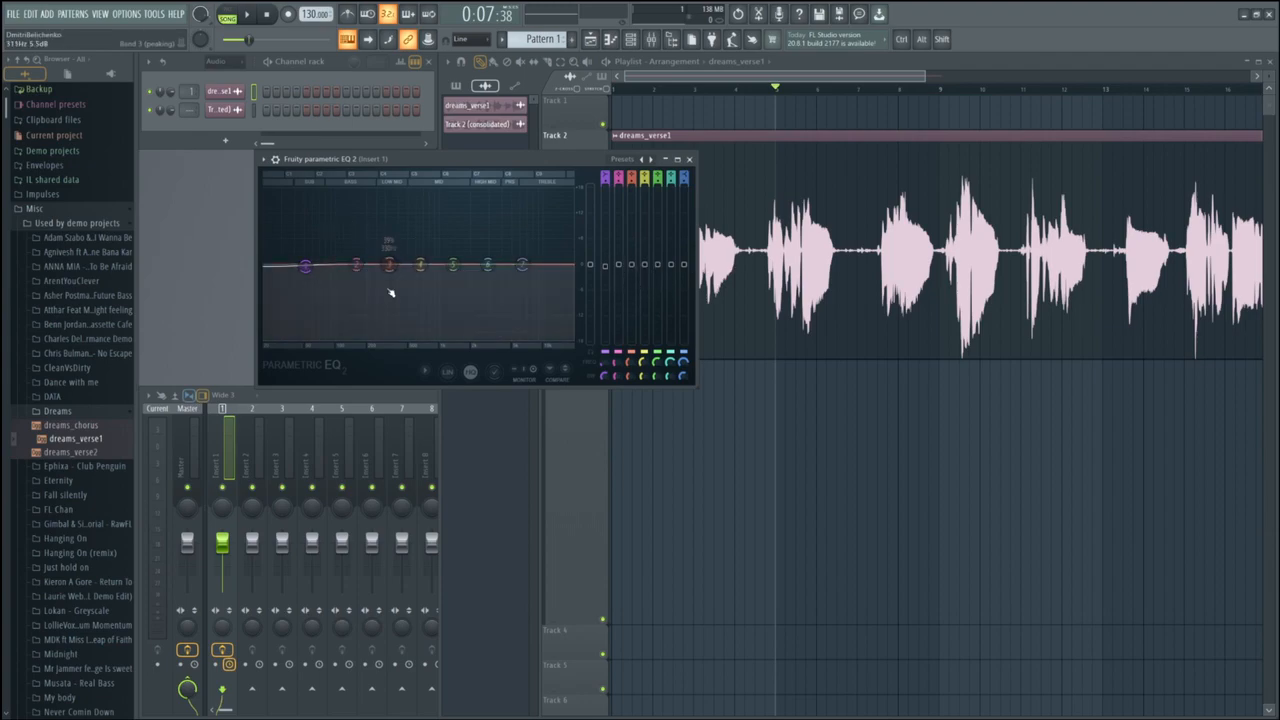
drag(603, 277, 604, 265)
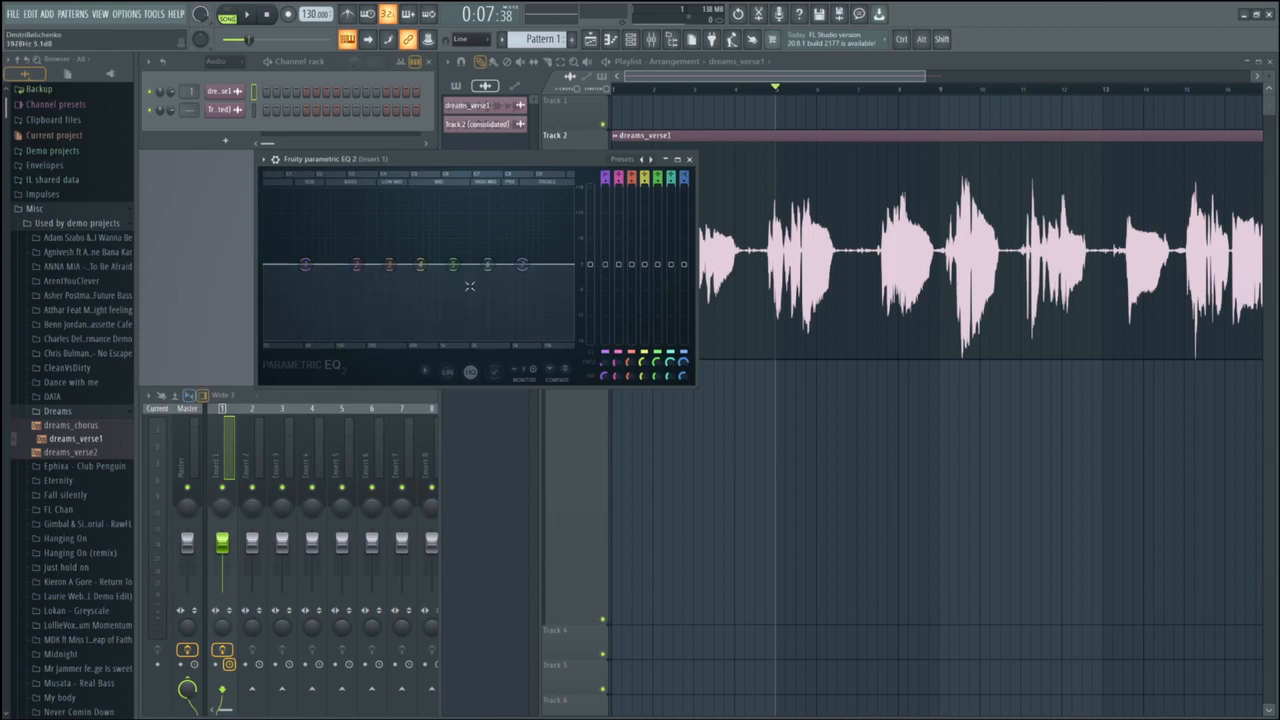
- Try boosting band 3 to about 6.2 dB at 371 Hz and narrowing its bandwidth to 0%
drag(389, 265, 386, 238)
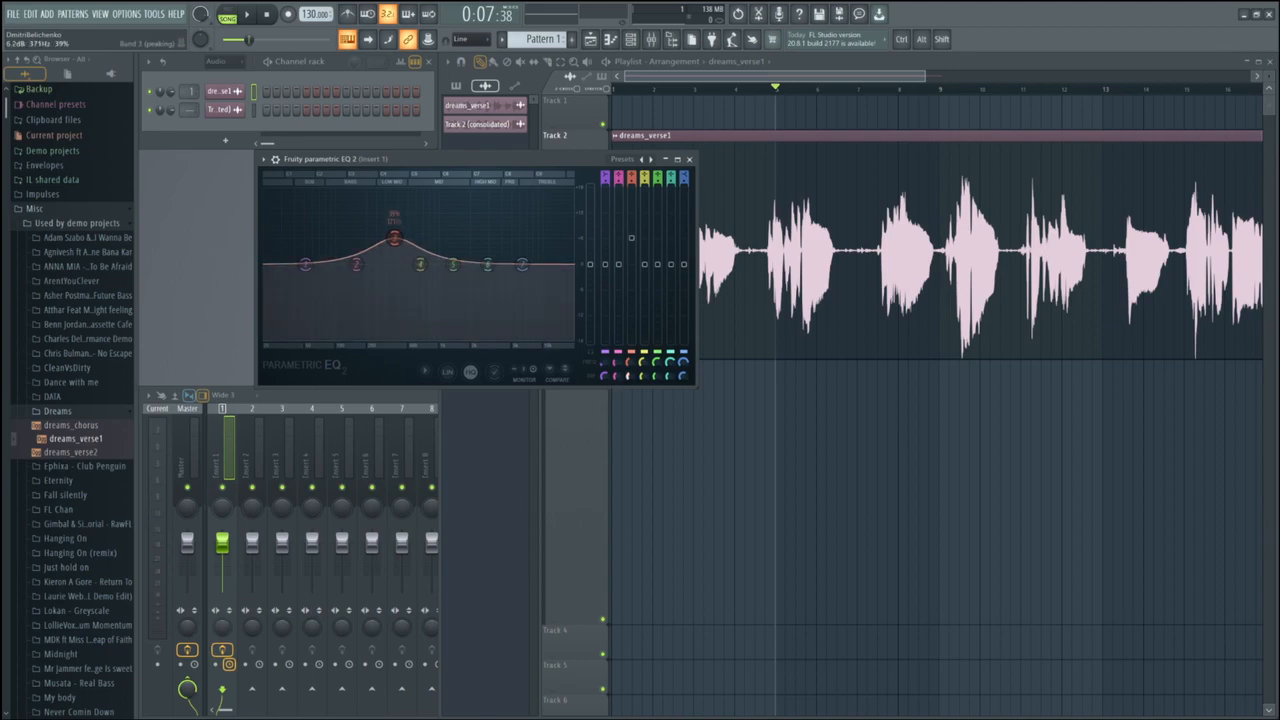
scroll(394, 238, up, 2)
scroll(394, 238, down, 3)
scroll(394, 238, down, 6)
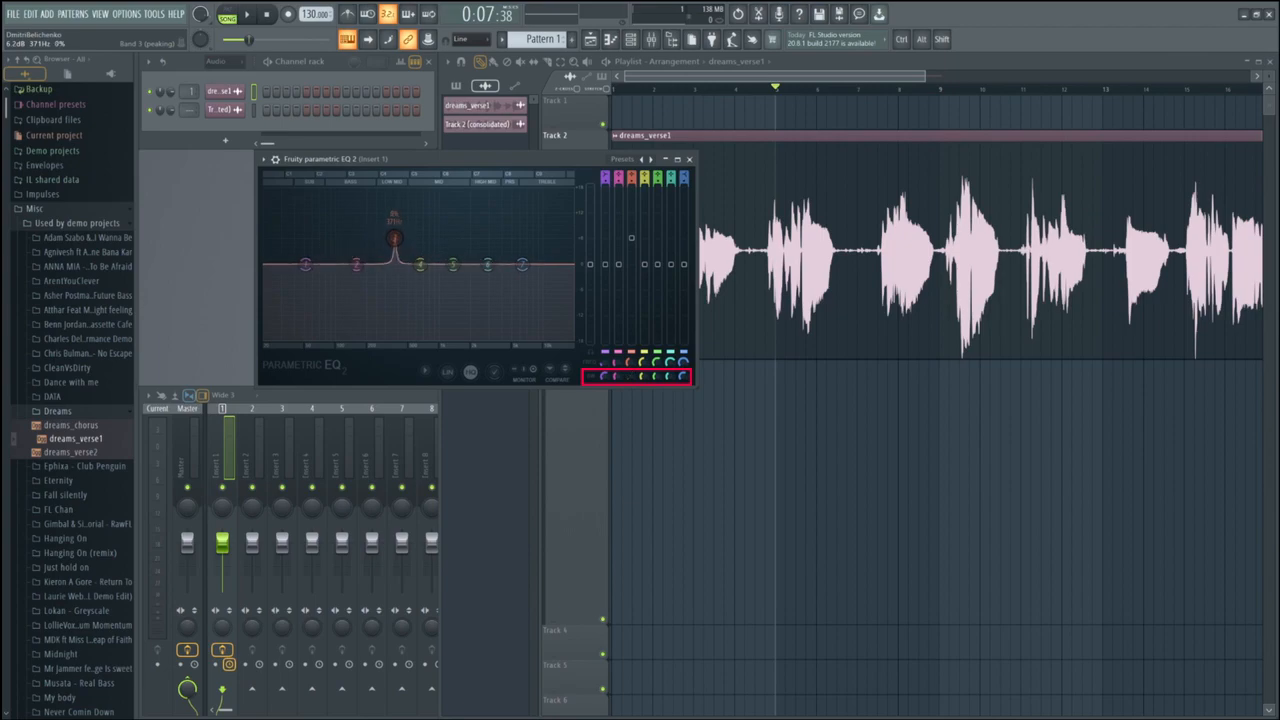
scroll(394, 238, down, 4)
- Try cutting band 3, adjusting its level and bandwidth while auditioning the vocal
drag(394, 238, 388, 292)
key(space)
key(space)
scroll(390, 289, up, 3)
key(space)
mouse_move(390, 289)
mouse_down()
mouse_move(449, 209)
mouse_move(380, 230)
mouse_move(500, 237)
mouse_move(358, 238)
mouse_move(360, 283)
mouse_move(395, 268)
mouse_up()
key(space)
- Boost band 3 strongly, return it to 0 dB and audition the vocal
drag(398, 283, 401, 204)
drag(400, 207, 390, 265)
key(space)
key(space)
- Change equalizer band 1 to a High pass filter and position its cutoff in the low bass
drag(305, 265, 327, 267)
right_click(327, 267)
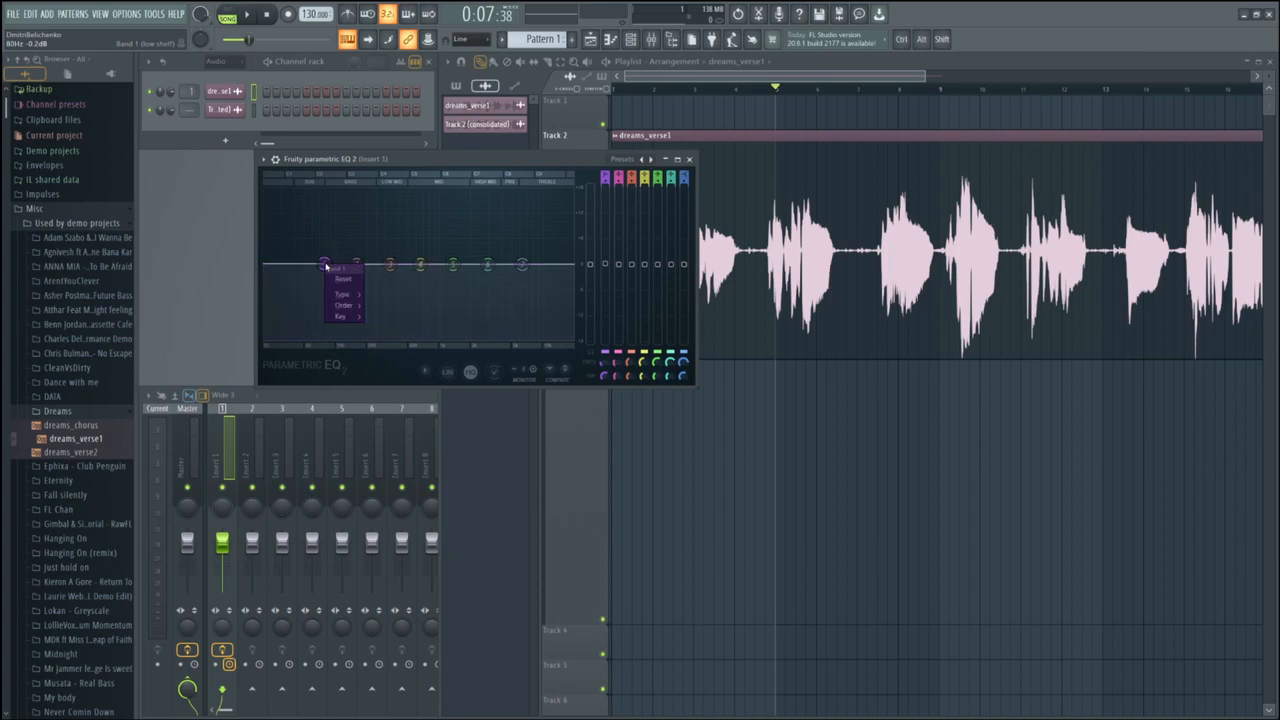
mouse_move(345, 295)
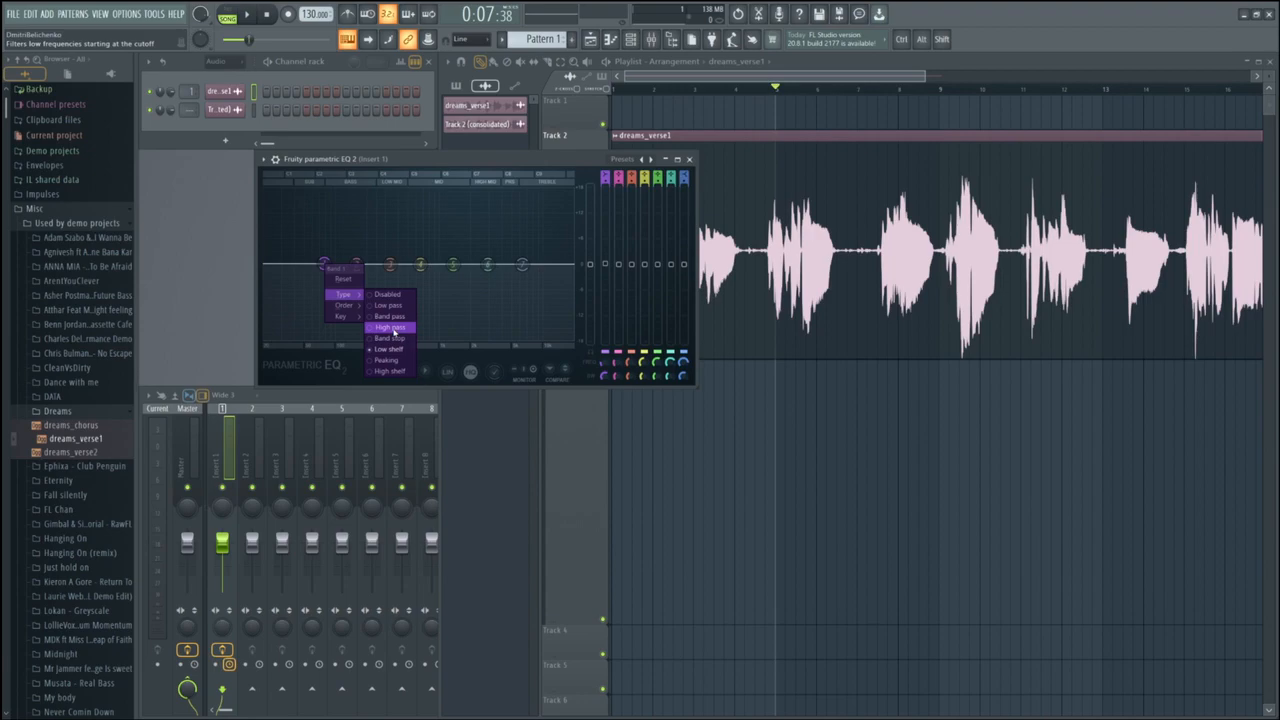
click(395, 328)
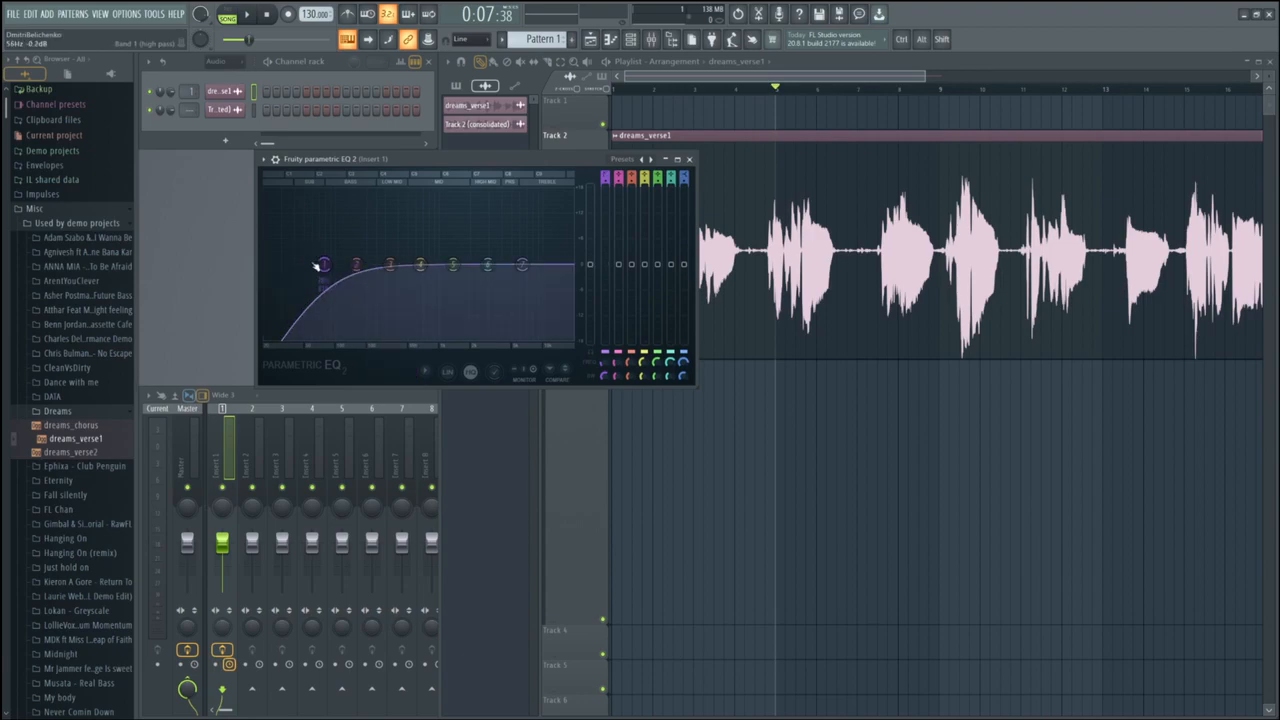
drag(312, 265, 317, 265)
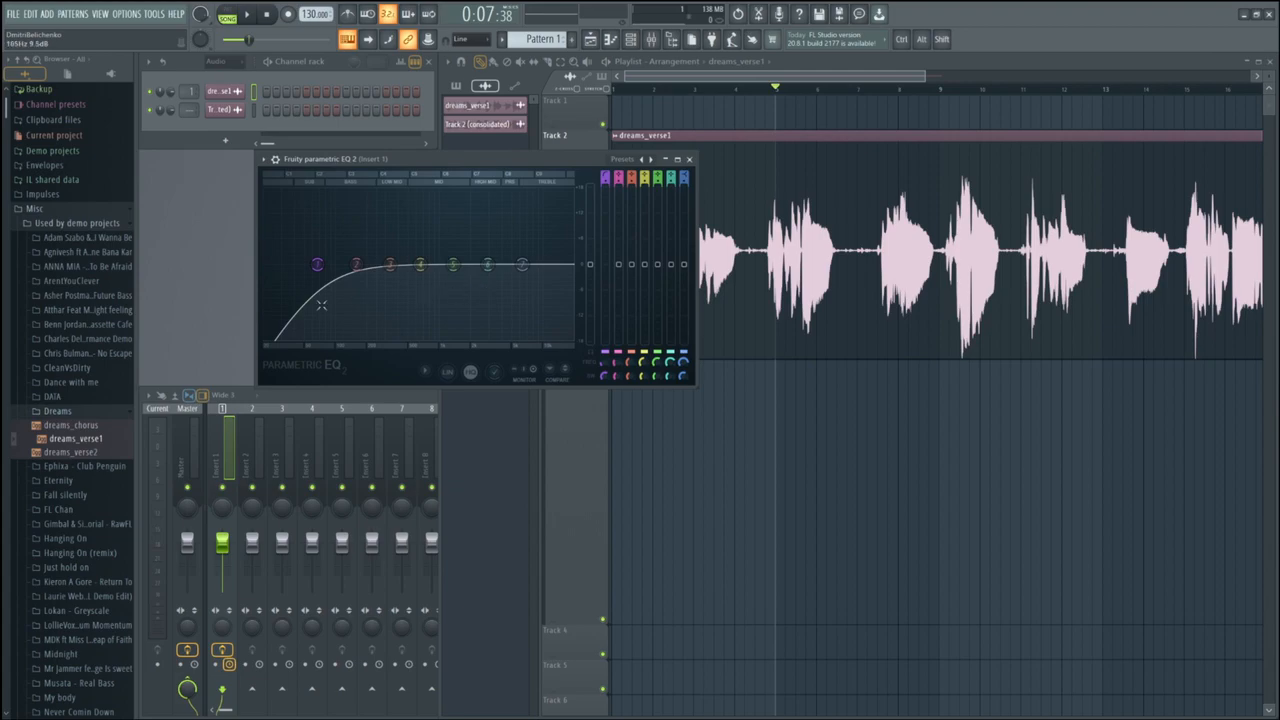
- Try raising the band 1 high-pass cutoff to about 272 Hz and audition the vocal
drag(318, 266, 386, 264)
key(space)
key(space)
key(space)
key(space)
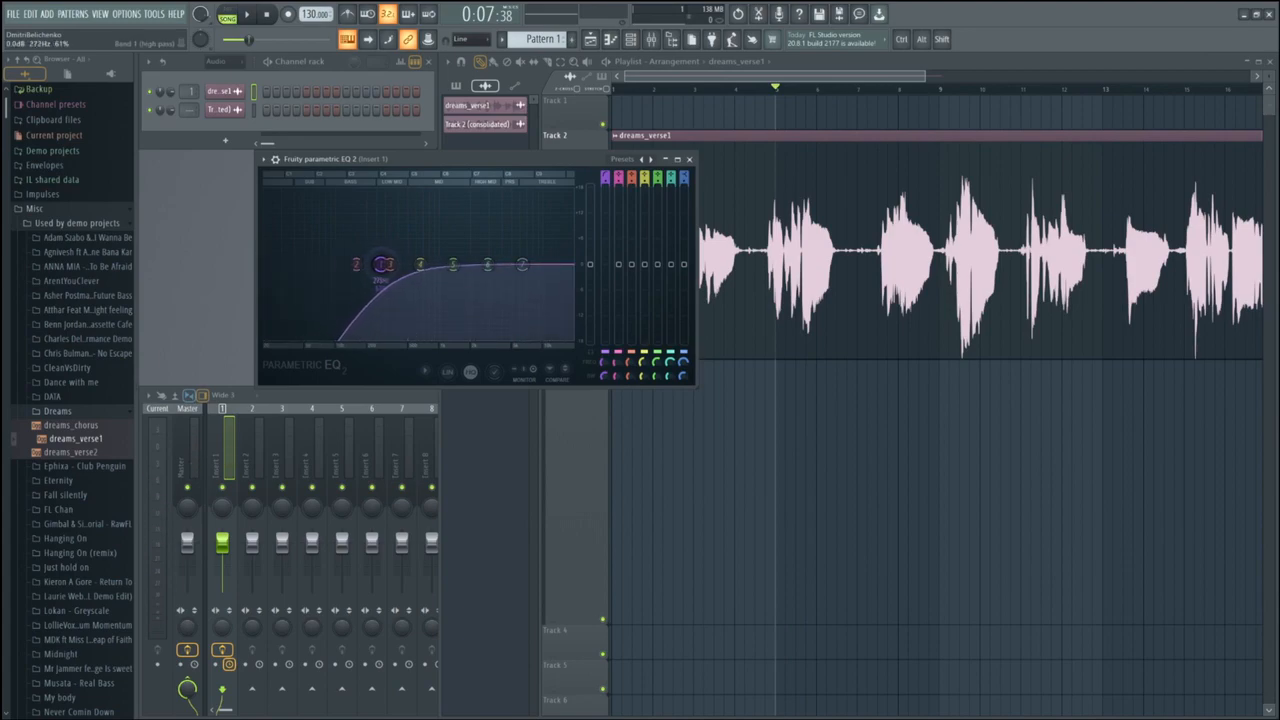
key(space)
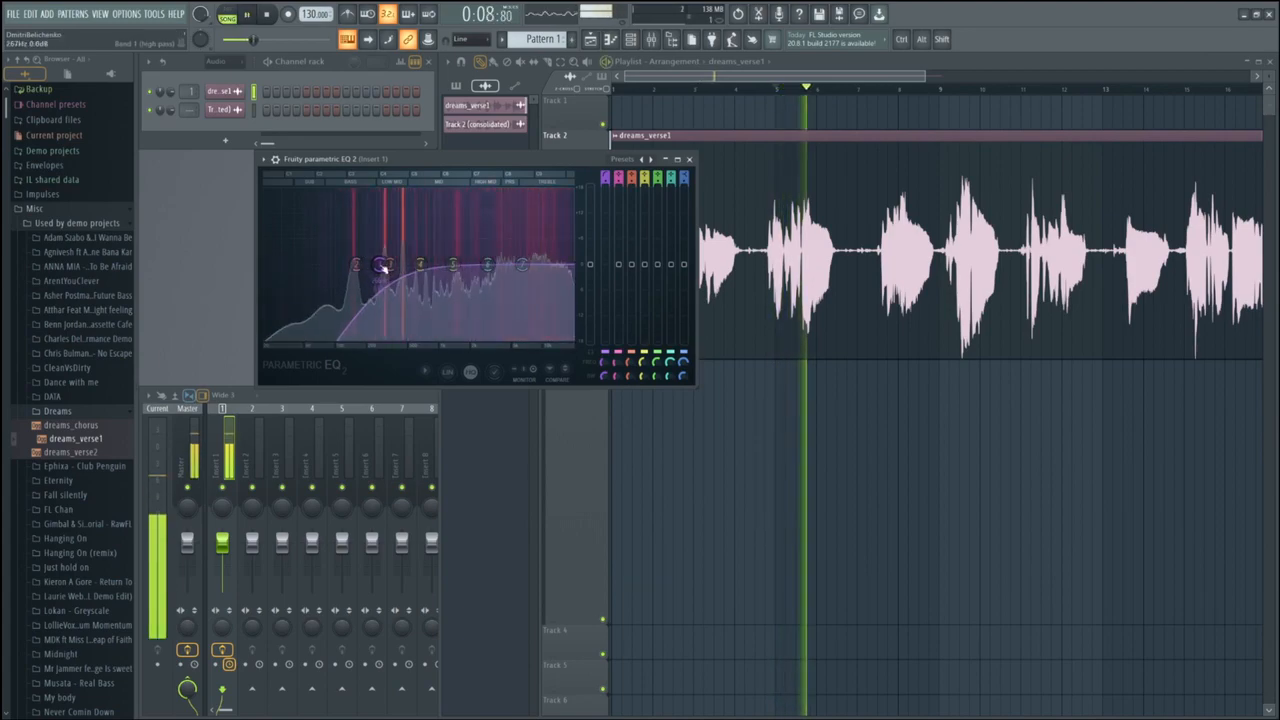
key(space)
- Adjust the band 1 high-pass cutoff to about 231 Hz and audition the vocal
drag(368, 264, 393, 264)
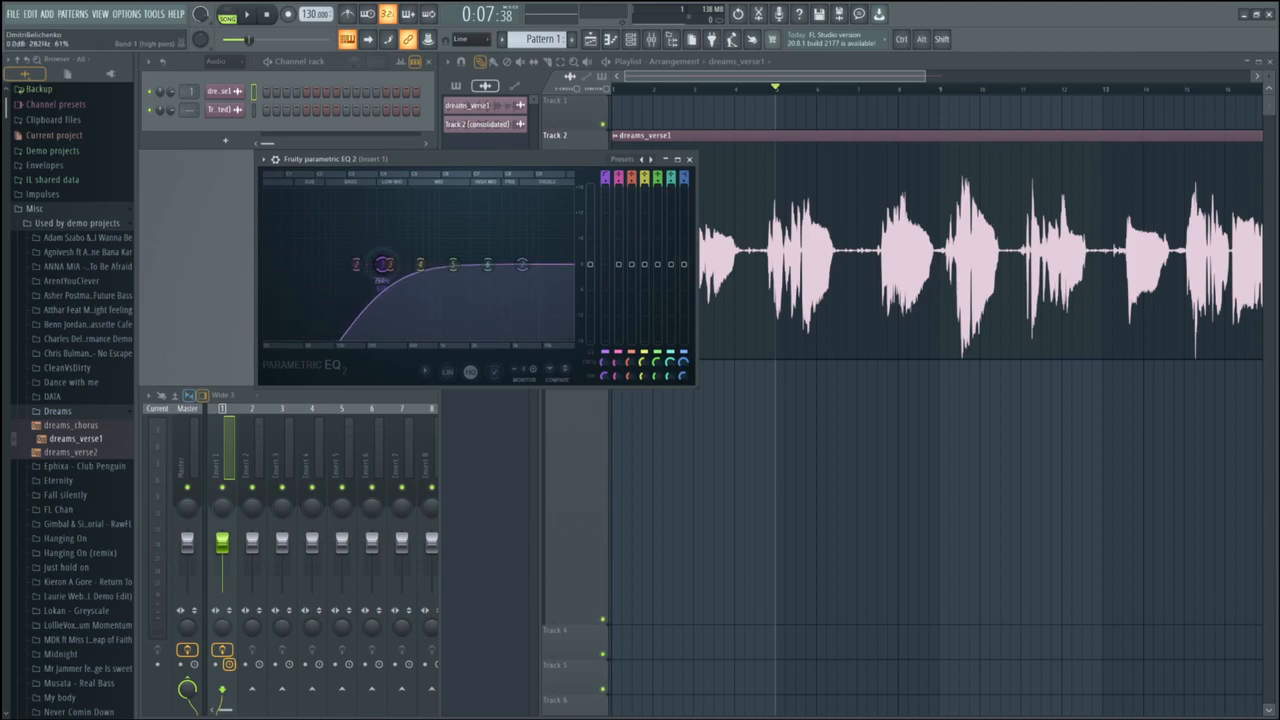
drag(374, 264, 373, 264)
key(space)
key(space)
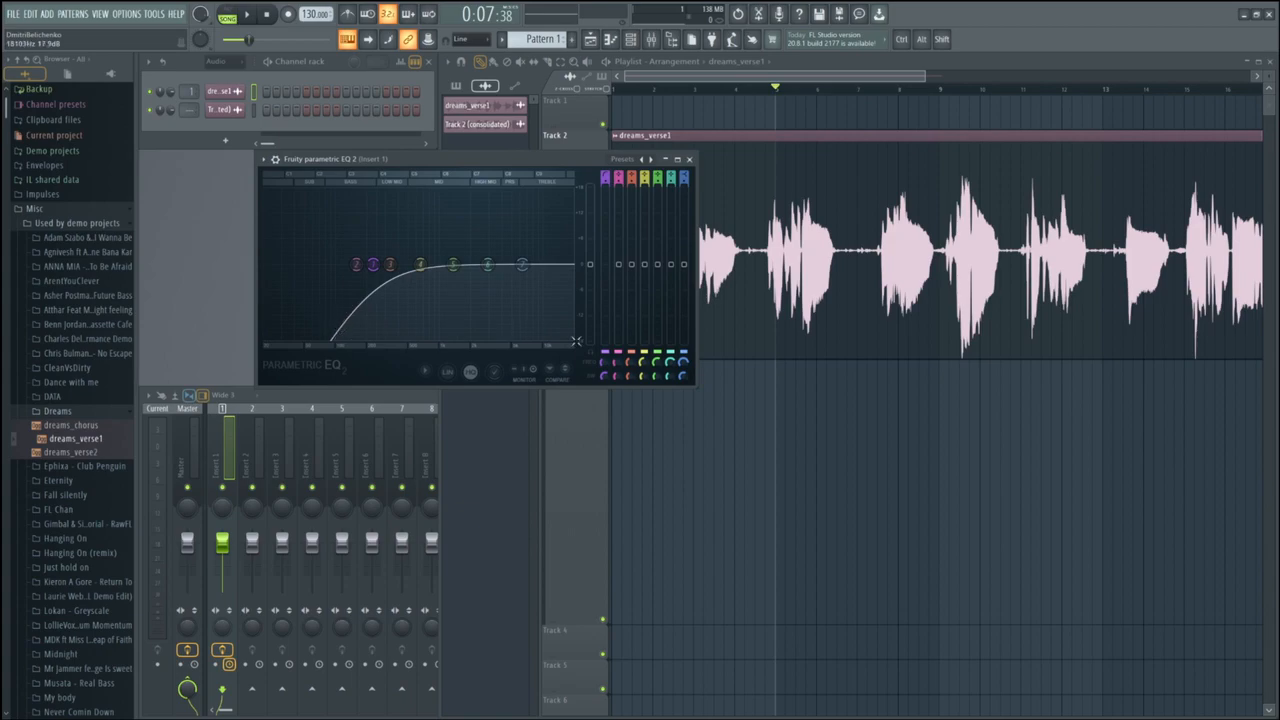
- Narrow band 1's bandwidth to 17%, shift its cutoff to about 216 Hz and audition the vocal
drag(604, 378, 604, 372)
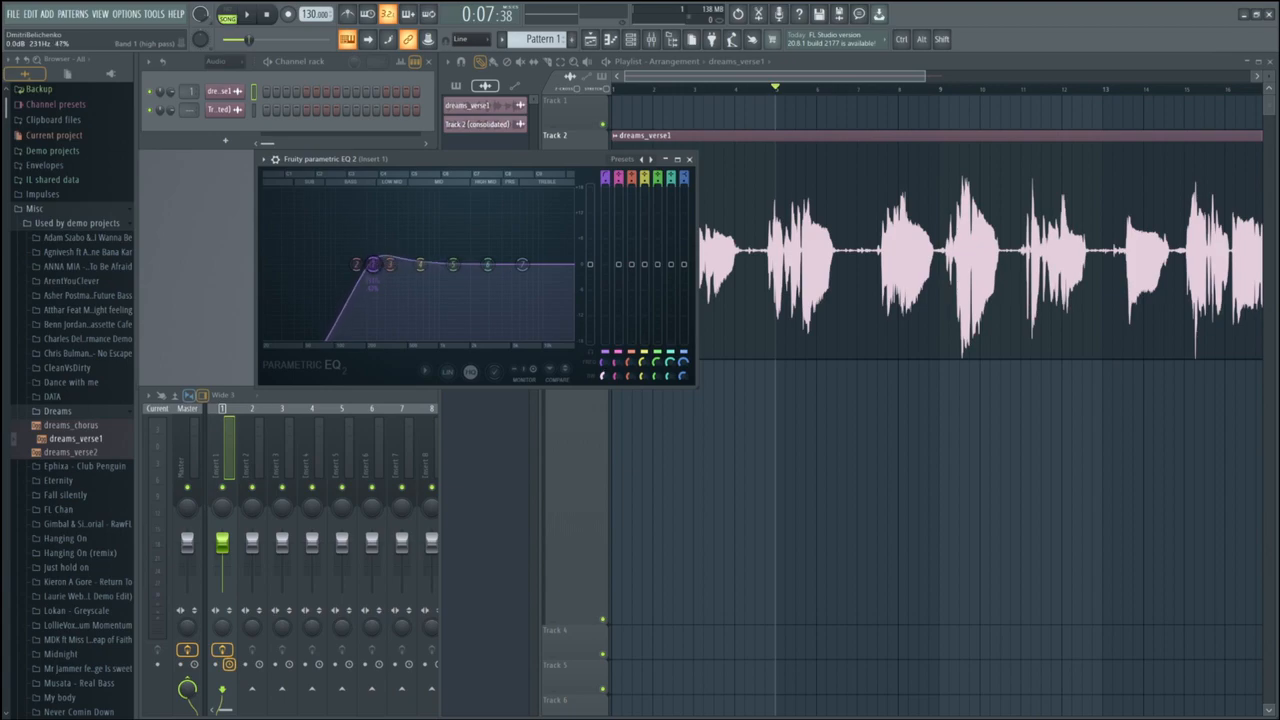
scroll(373, 264, down, 3)
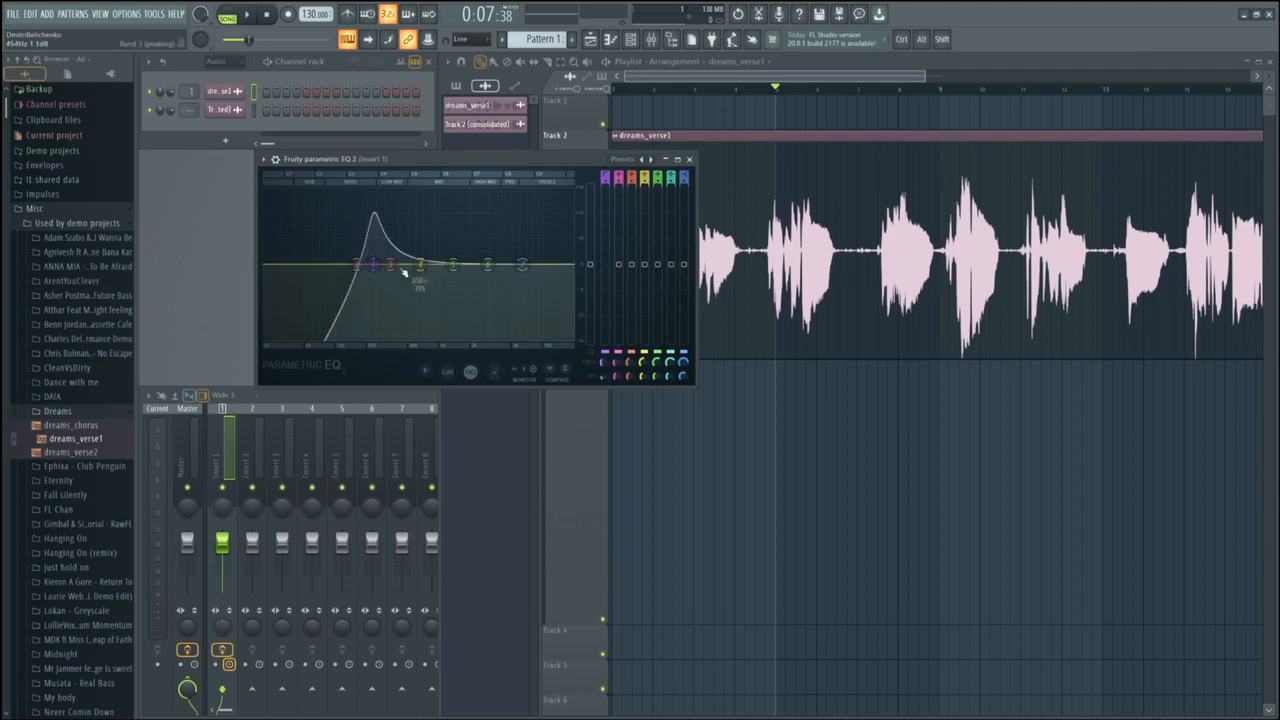
key(space)
mouse_move(389, 263)
mouse_down()
mouse_move(347, 263)
mouse_move(370, 264)
mouse_up()
key(space)
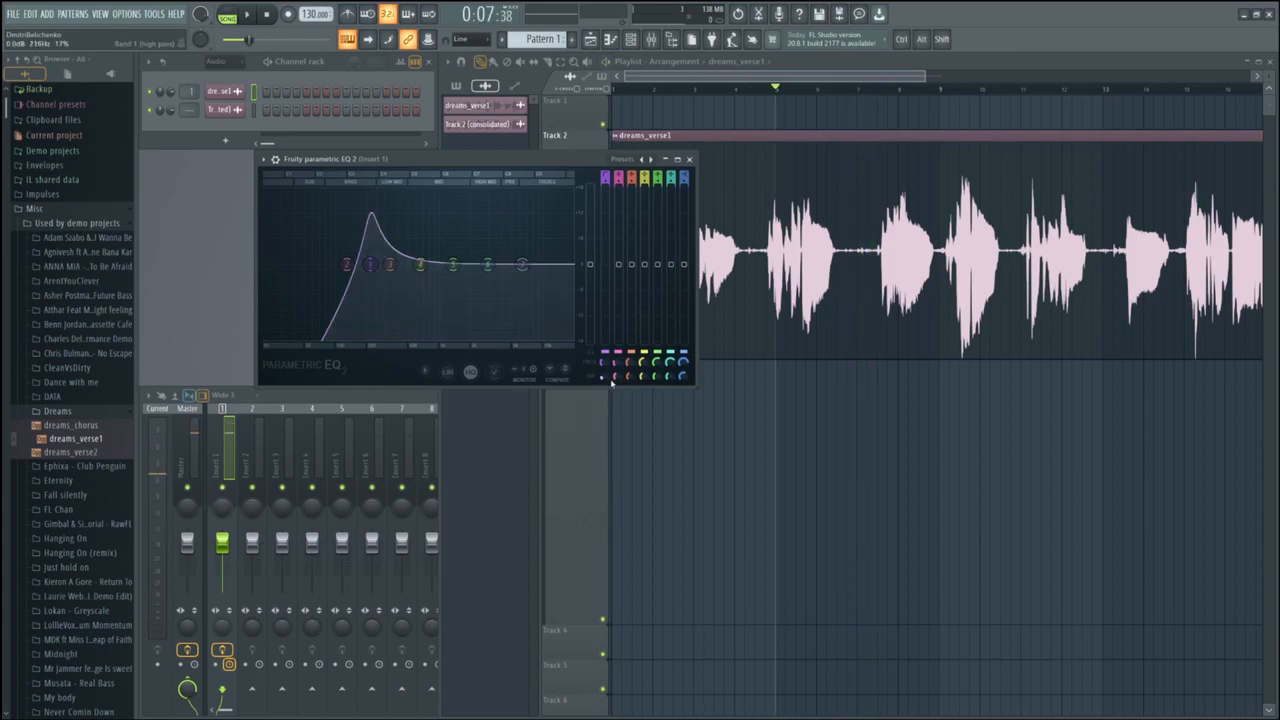
- Compare a wider 37% bandwidth on band 1 and settle it at 15%
scroll(603, 377, down, 3)
scroll(603, 377, up, 5)
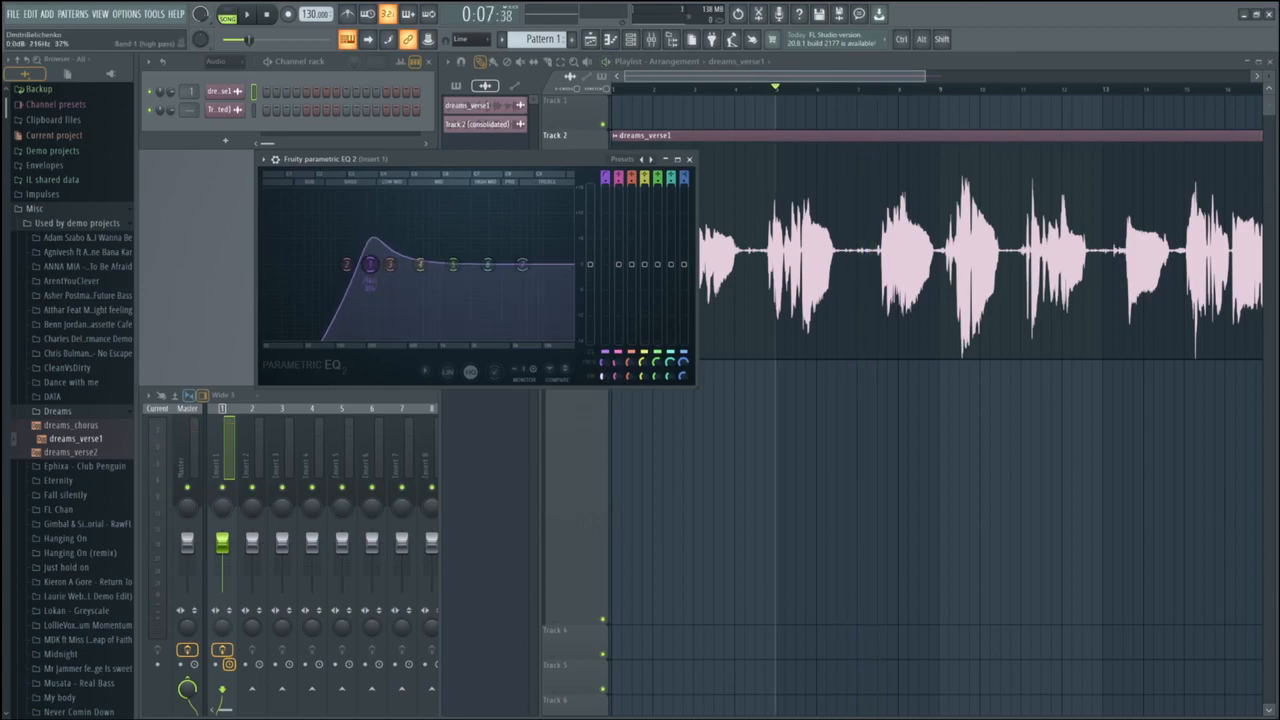
scroll(370, 264, down, 6)
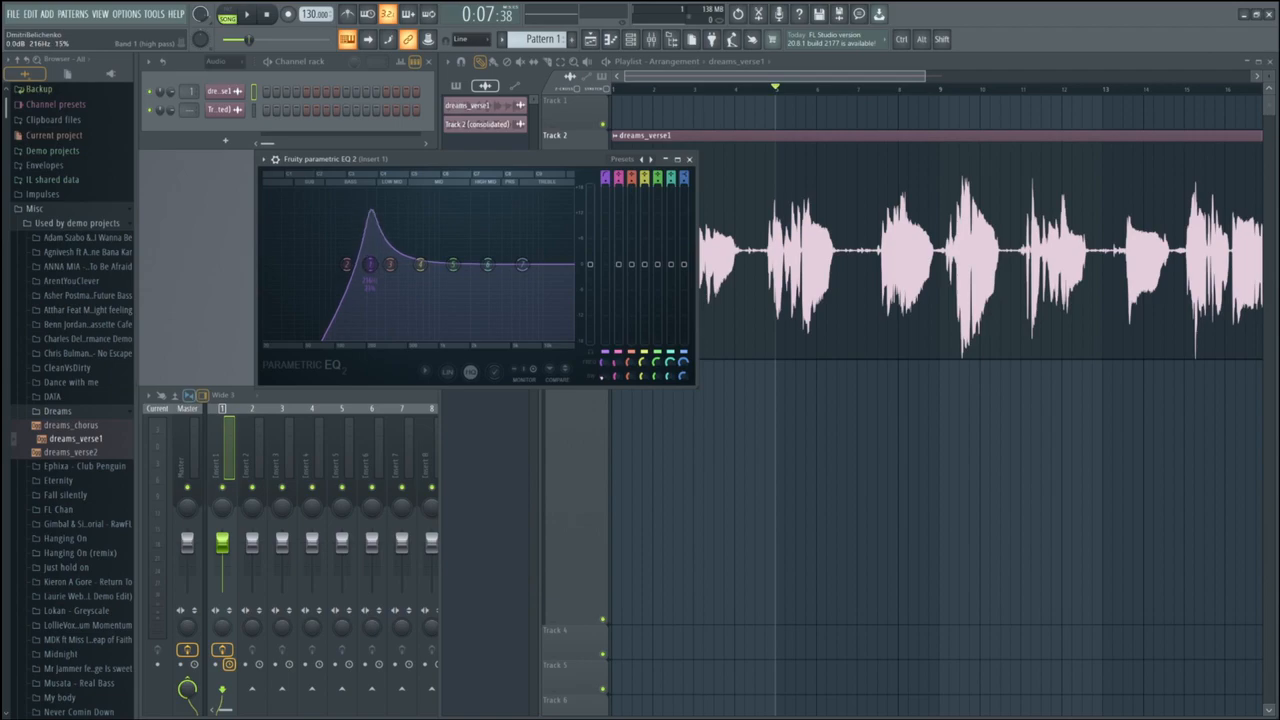
- Vary band 1's bandwidth between narrow and wide, ending with a high-pass curve that has no resonant peak
scroll(370, 264, up, 3)
scroll(370, 264, down, 2)
scroll(370, 264, up, 2)
scroll(370, 264, down, 2)
scroll(370, 264, down, 4)
scroll(370, 264, up, 6)
scroll(370, 268, down, 2)
scroll(369, 275, up, 2)
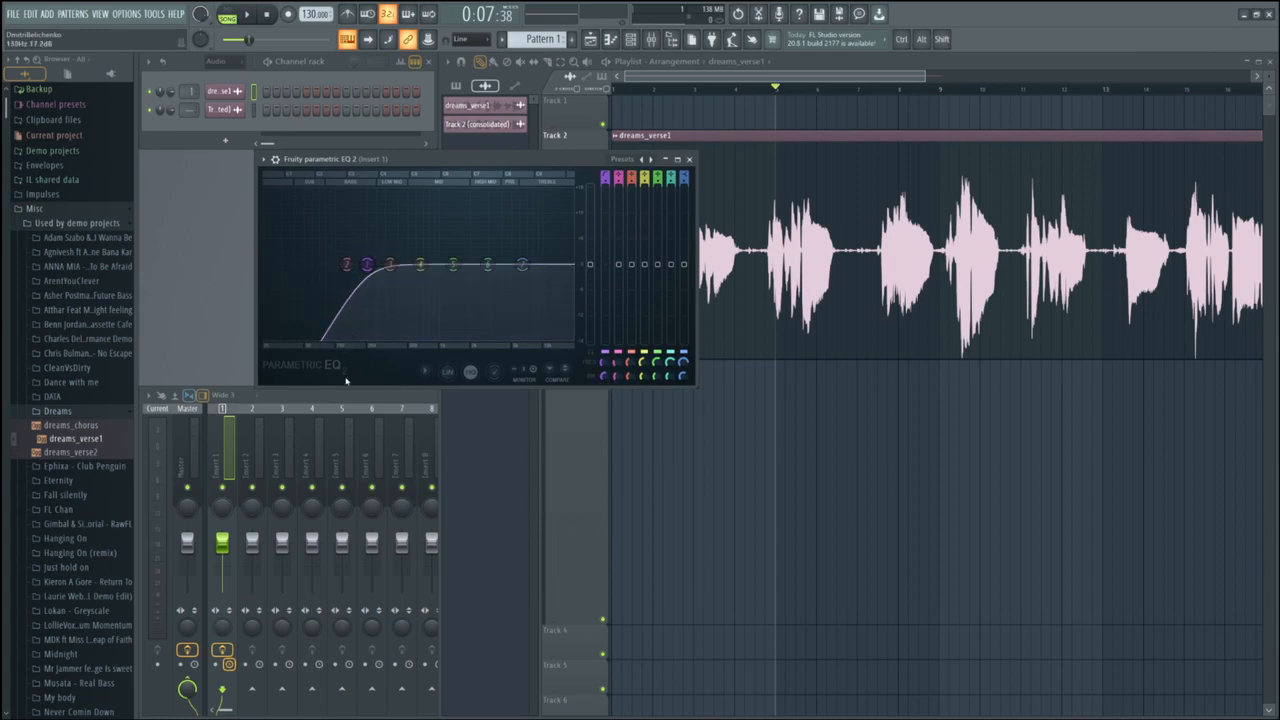
- Set band 1's filter order to Steep 8, lower its cutoff and audition the vocal
right_click(366, 266)
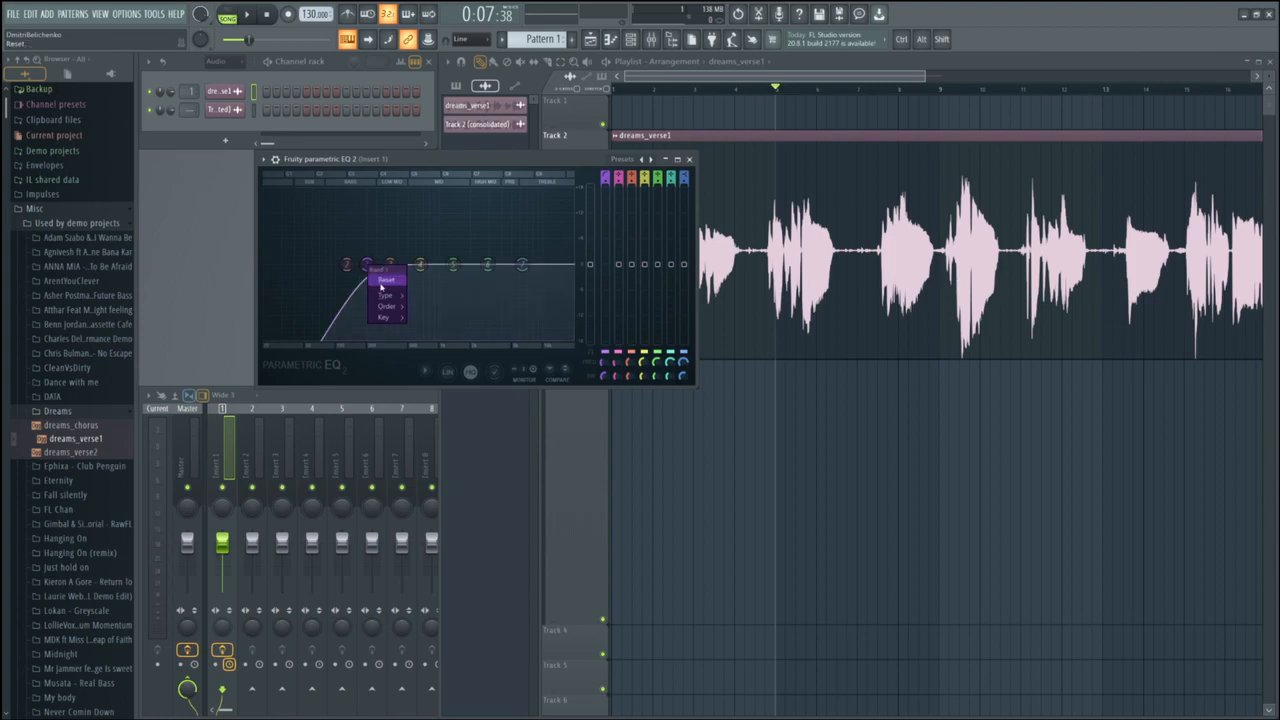
mouse_move(403, 306)
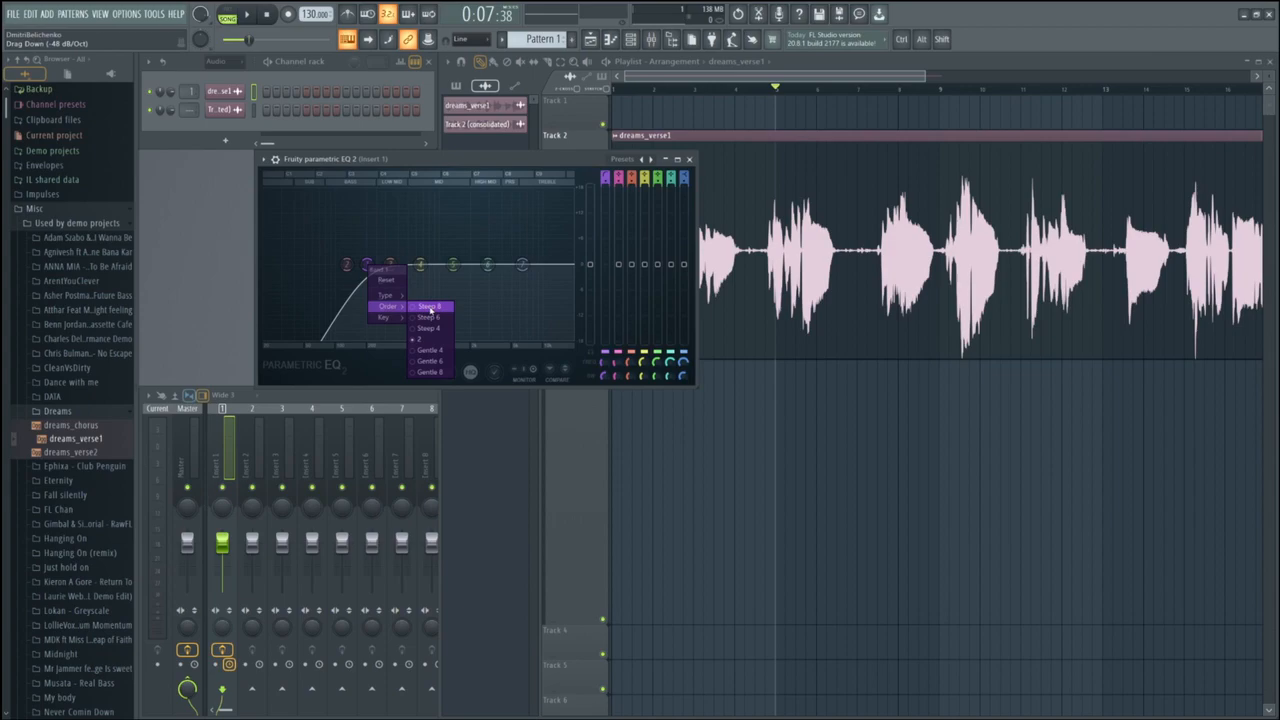
click(428, 307)
drag(370, 264, 343, 264)
key(space)
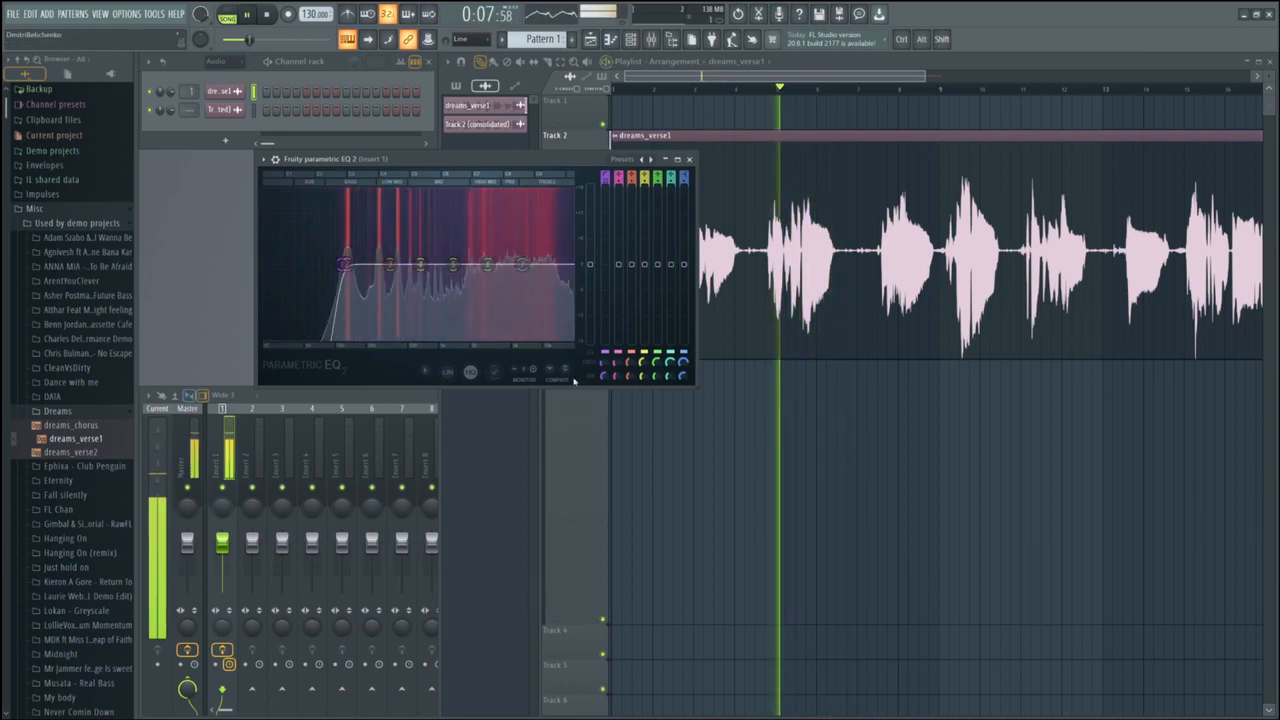
scroll(343, 267, down, 2)
key(space)
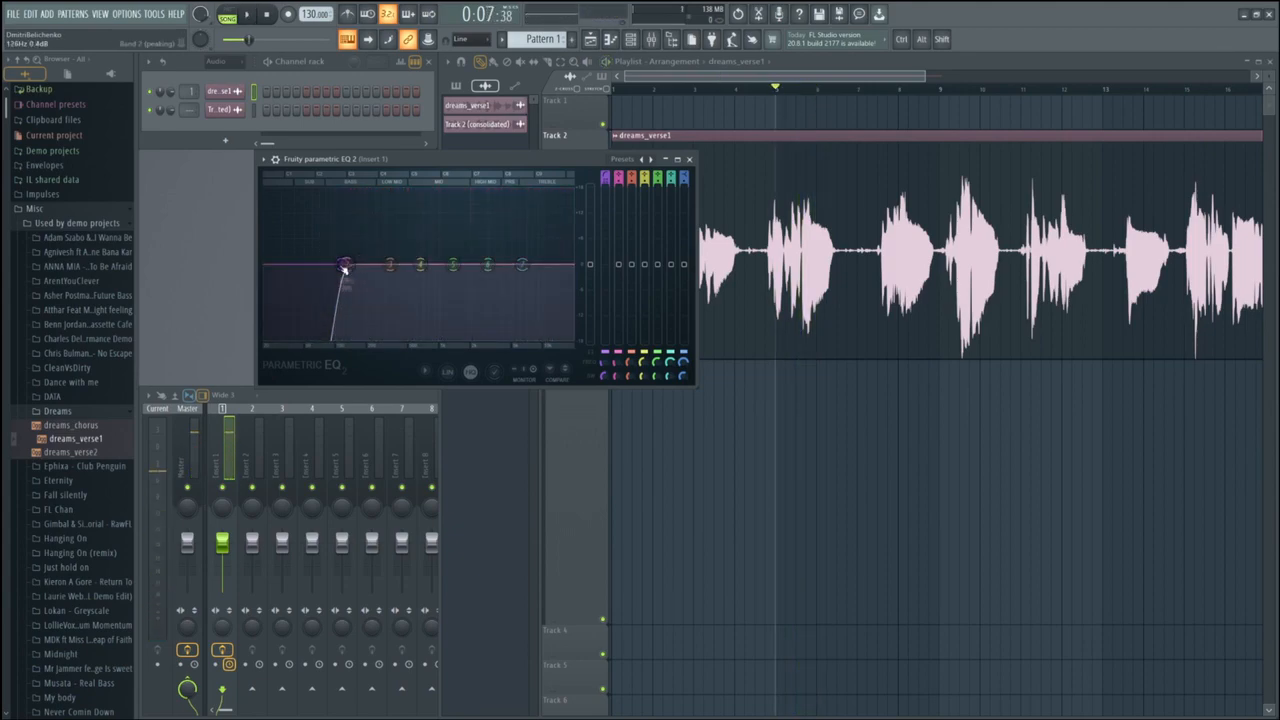
- Set band 1's bandwidth to 55% with the cutoff at about 123 Hz and audition the vocal
scroll(343, 268, up, 2)
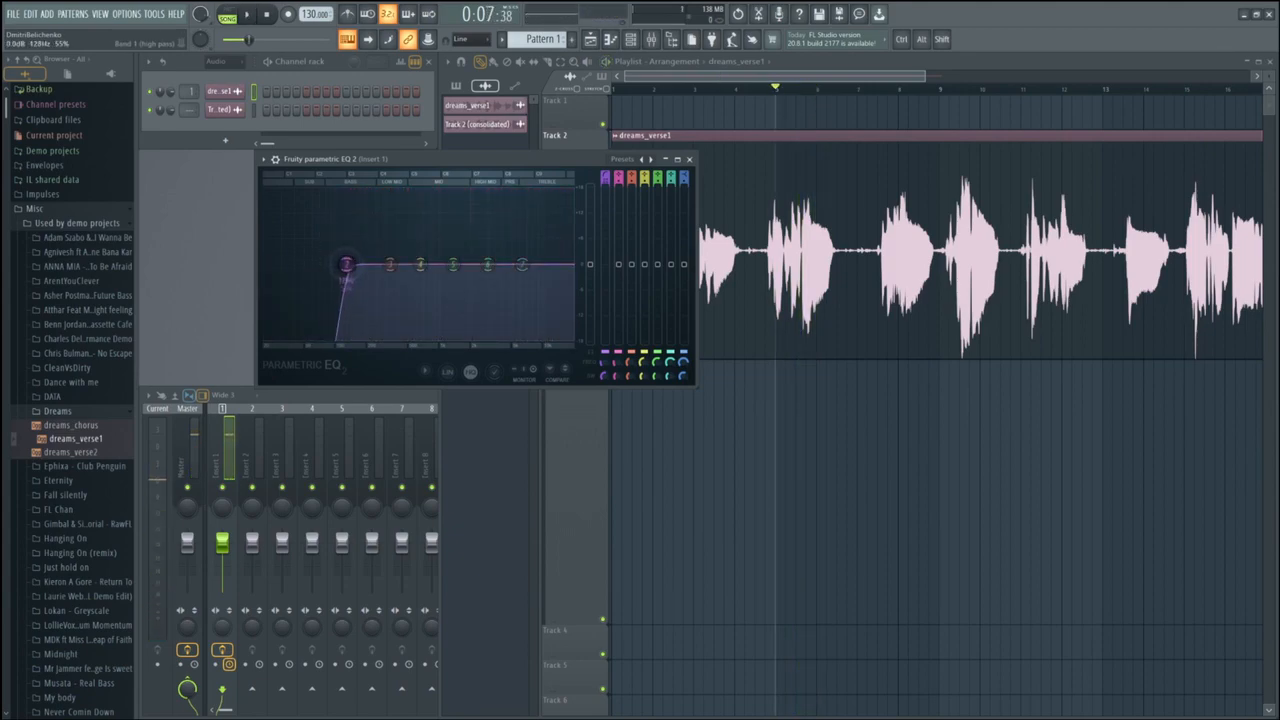
key(space)
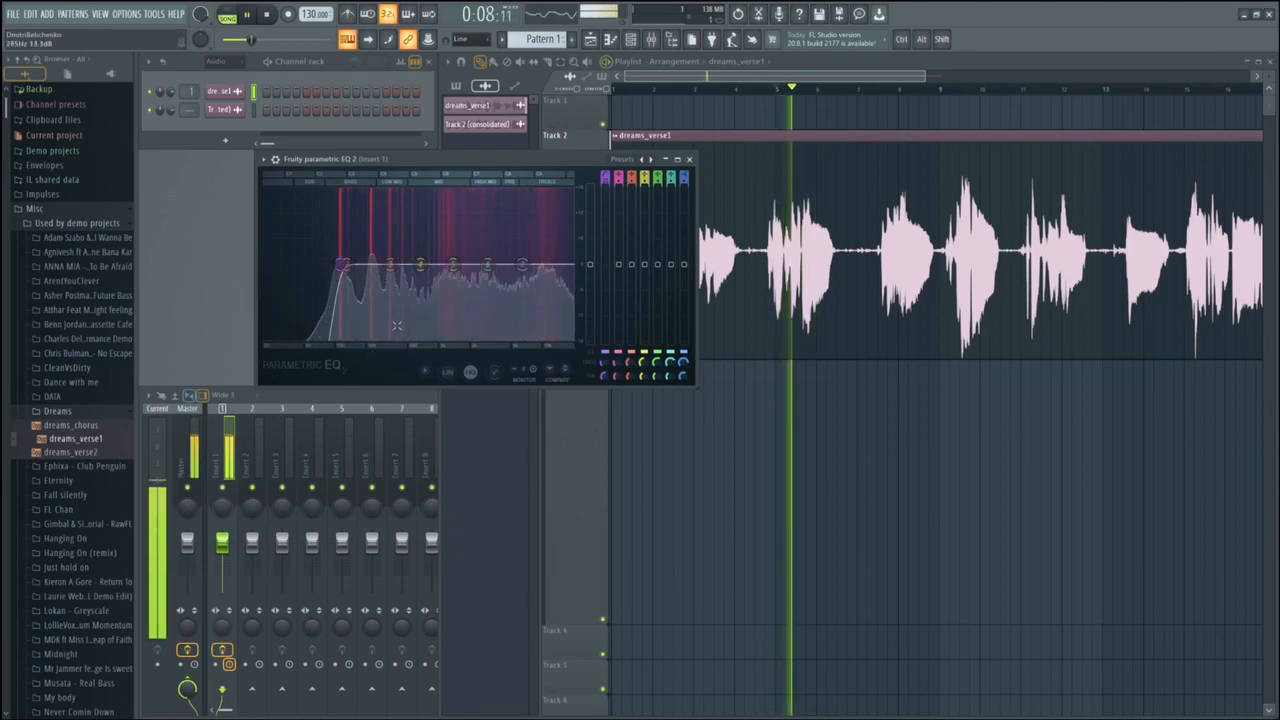
key(space)
- Compare the vocal against the spare flat EQ state during playback and return to the high-pass version
click(551, 375)
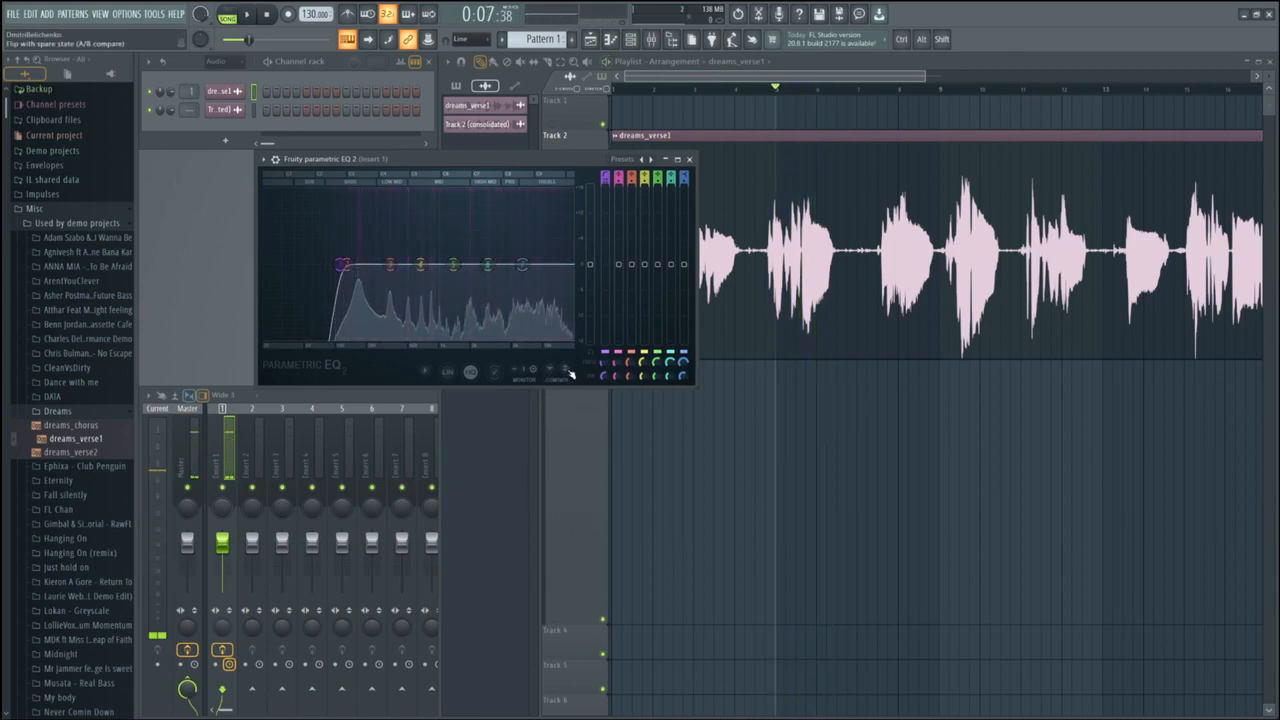
key(space)
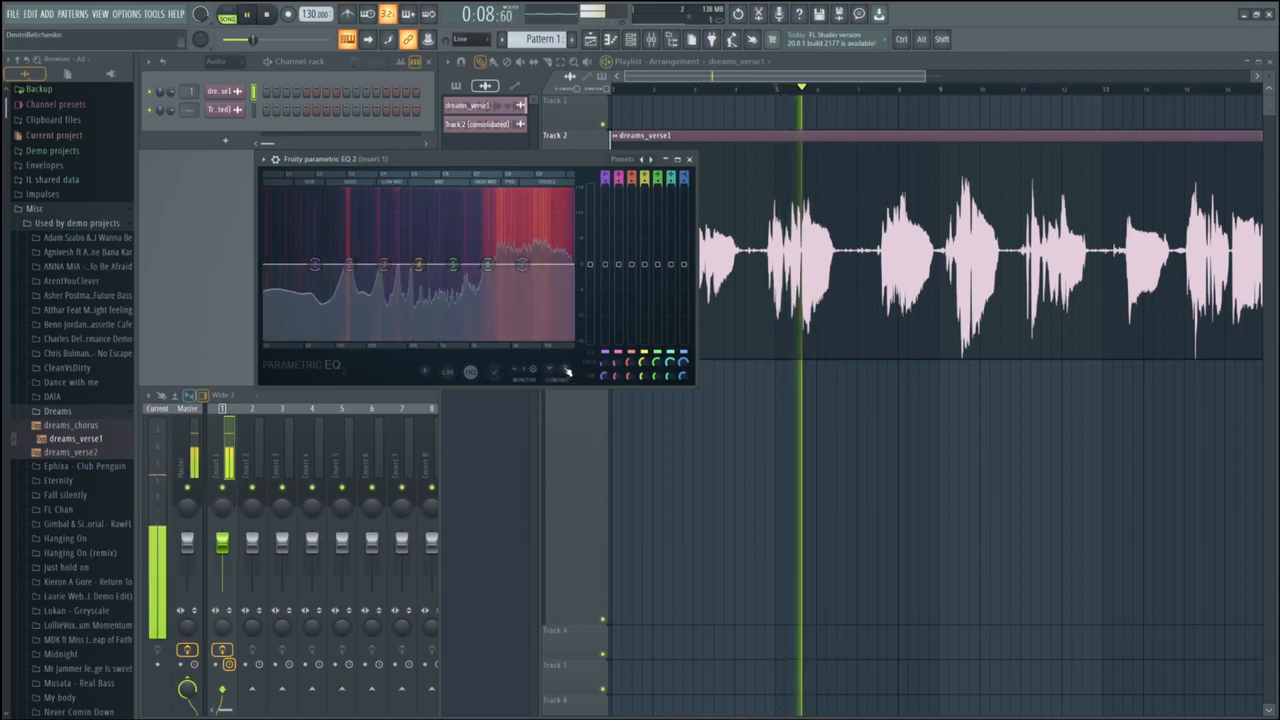
click(557, 370)
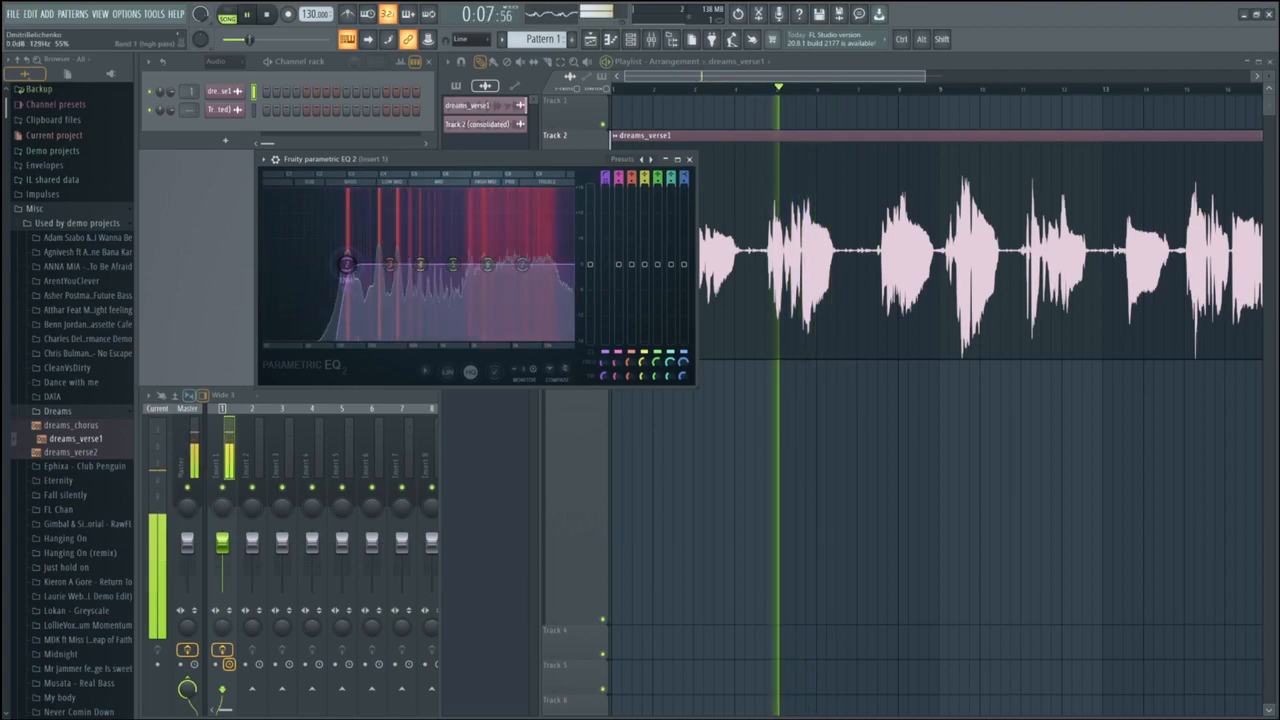
key(space)
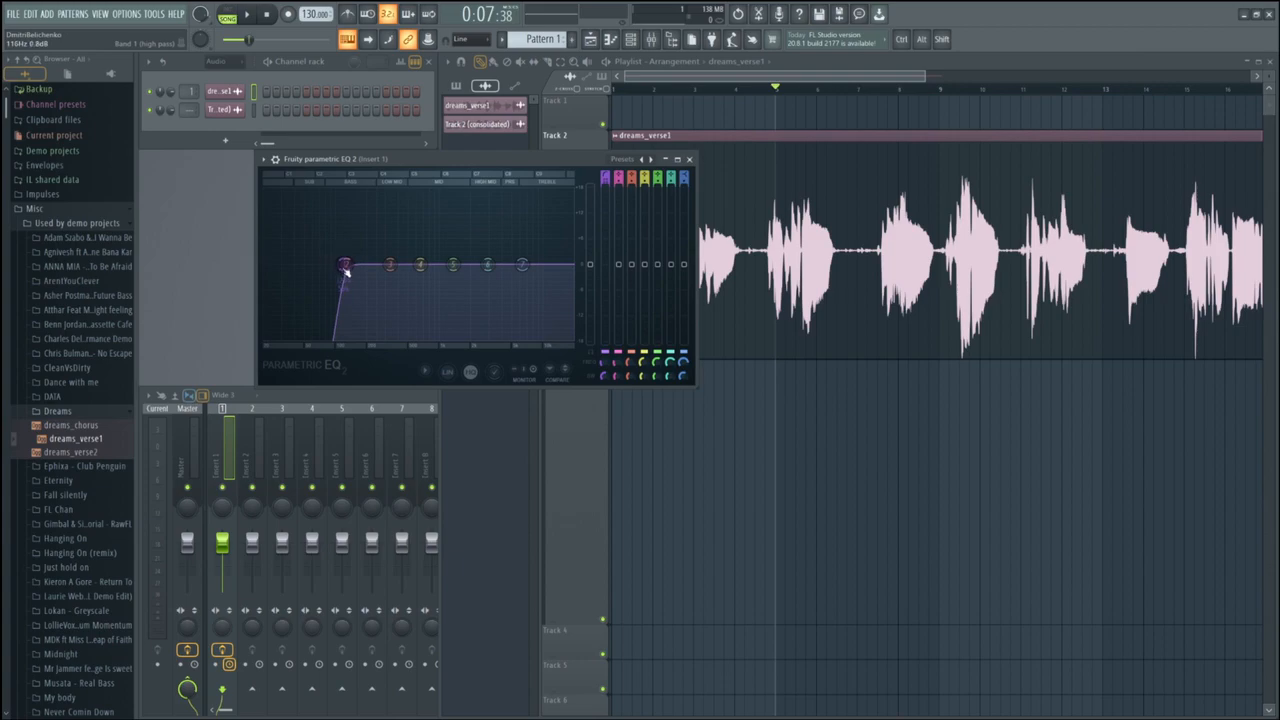
- Review band 1's filter order options, from Steep 8 to Gentle 8
right_click(344, 270)
mouse_move(368, 306)
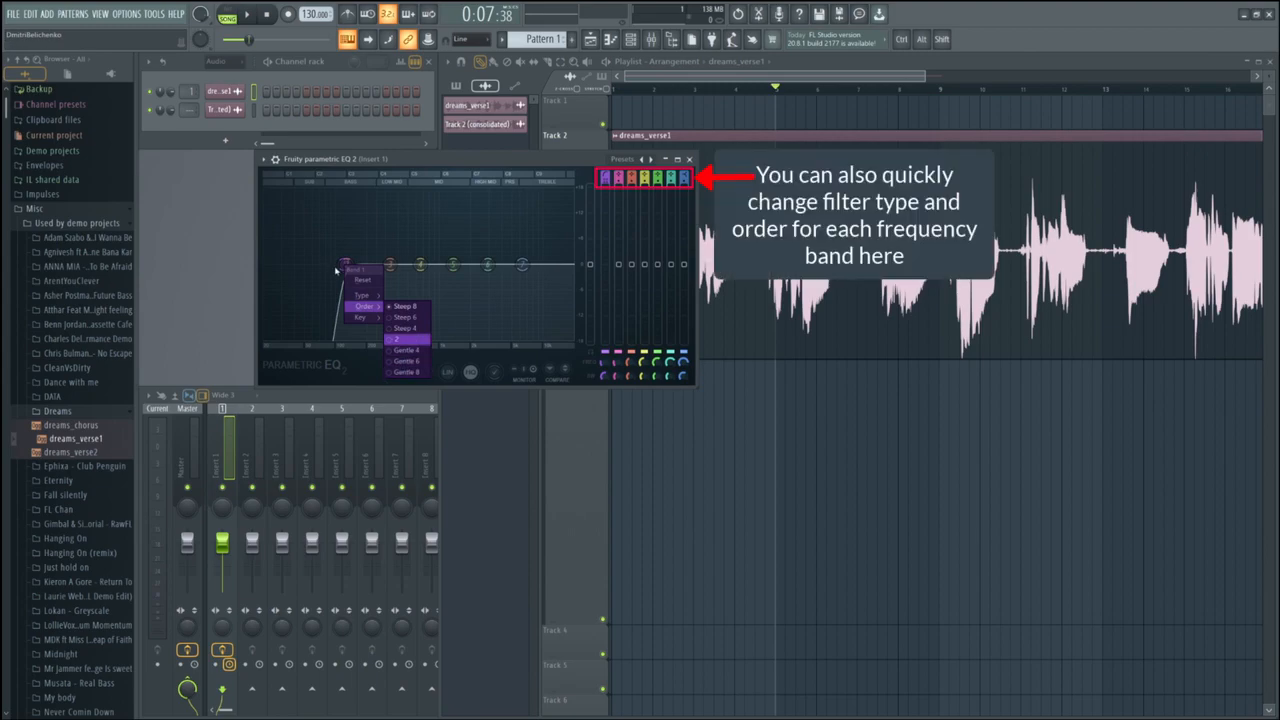
click(408, 372)
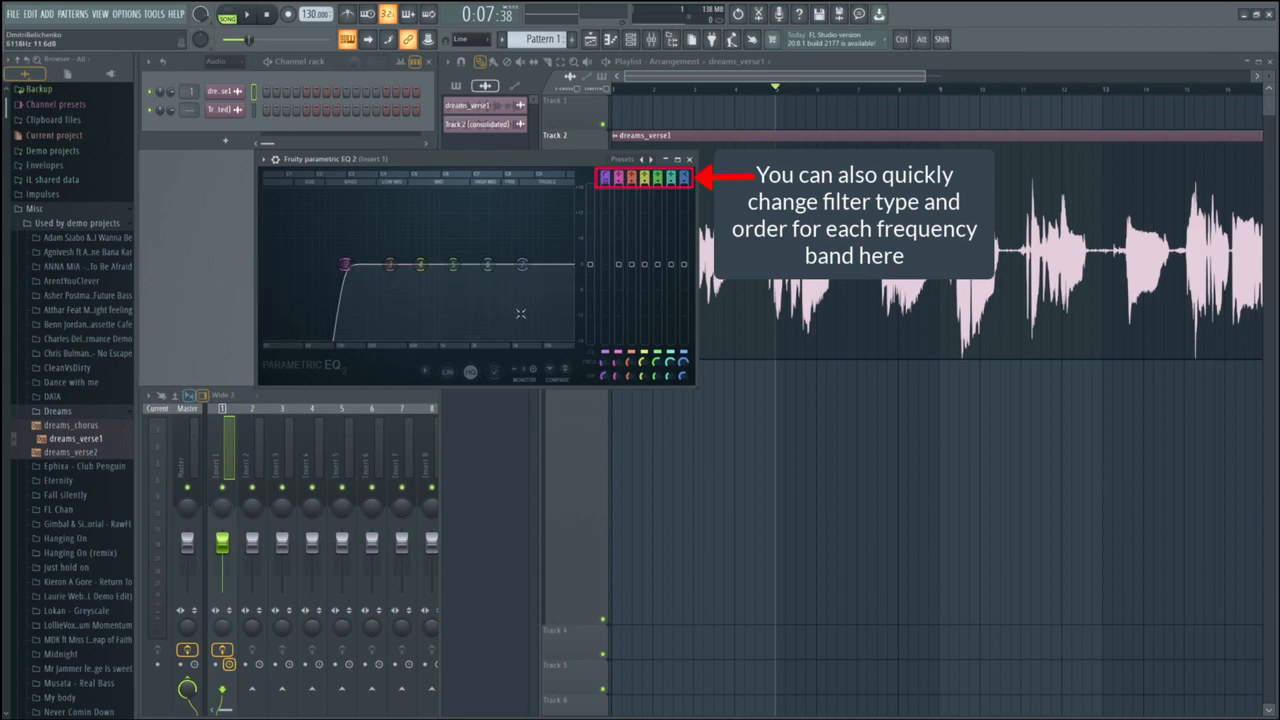
- Move the playback start to about bar 7 of dreams_verse1 and audition the vocal with the EQ window in front
key(space)
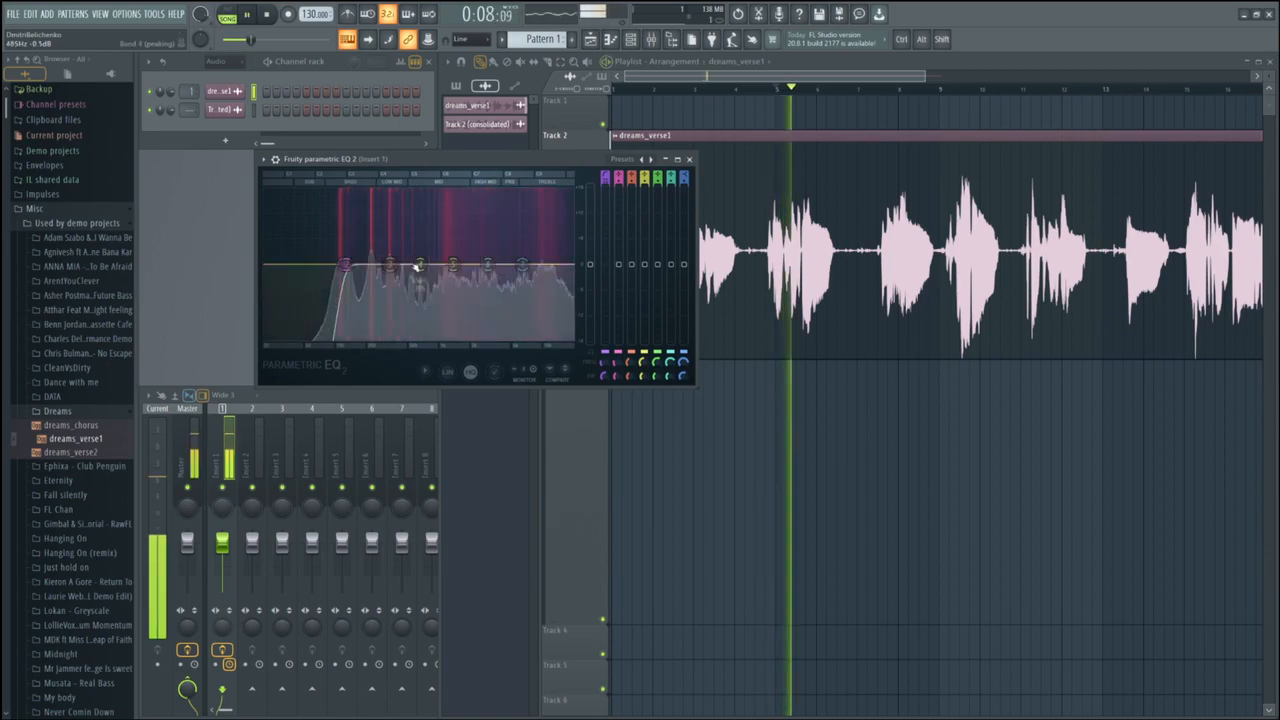
click(773, 214)
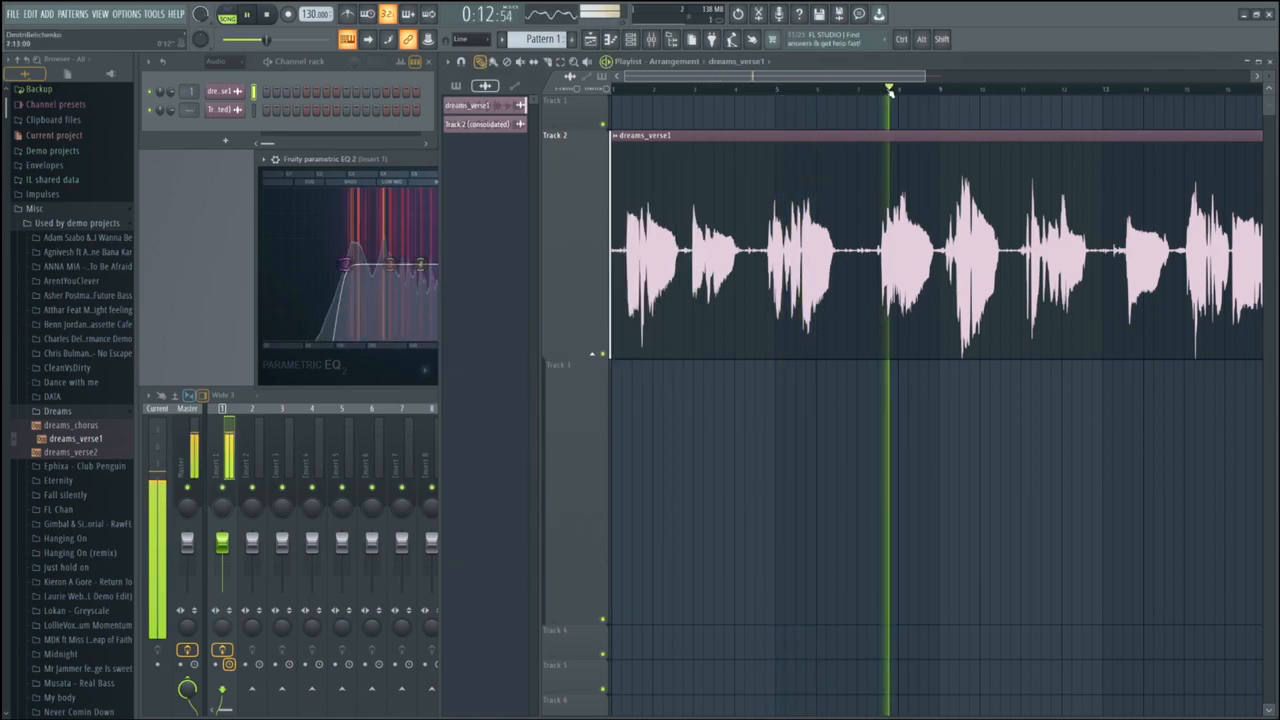
click(369, 161)
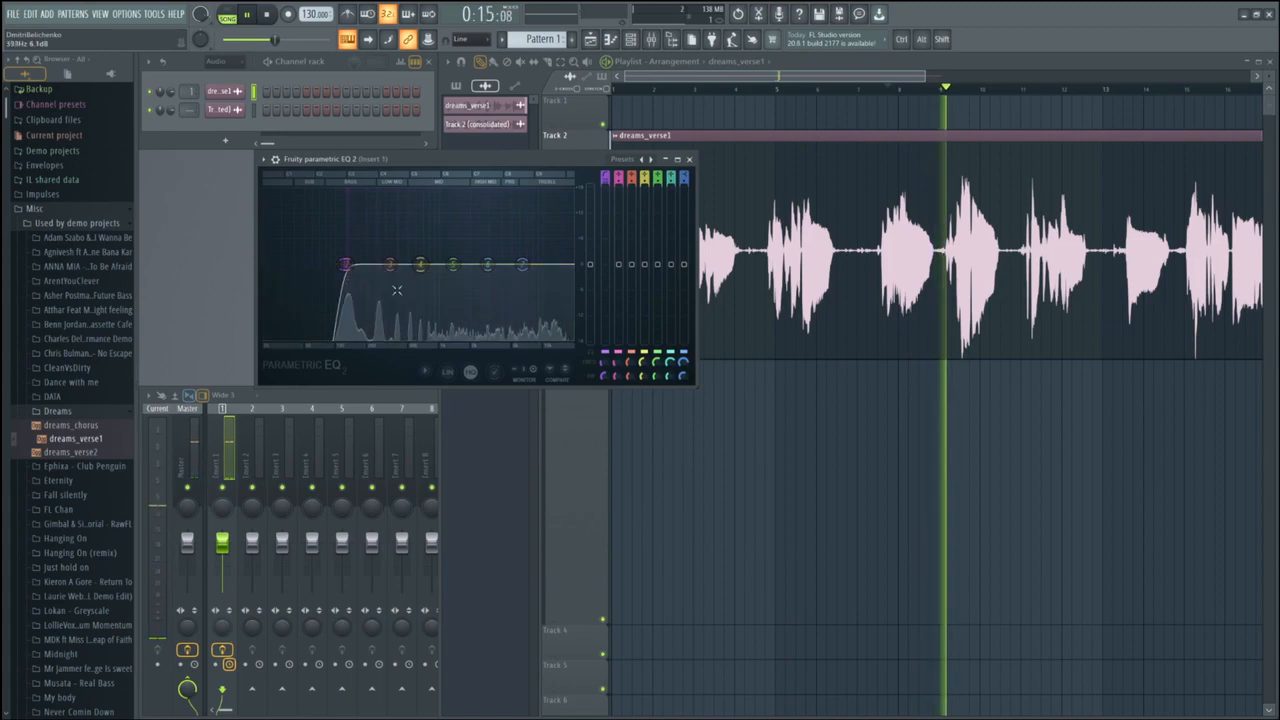
drag(396, 281, 393, 266)
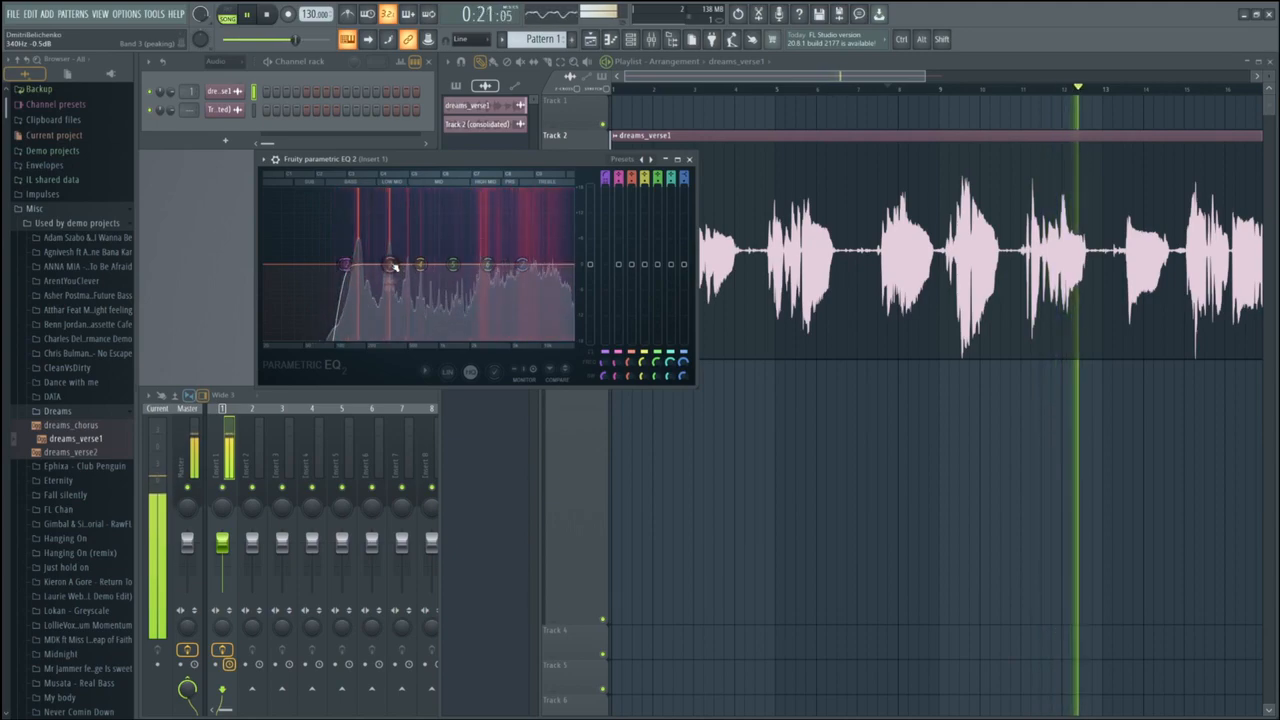
key(space)
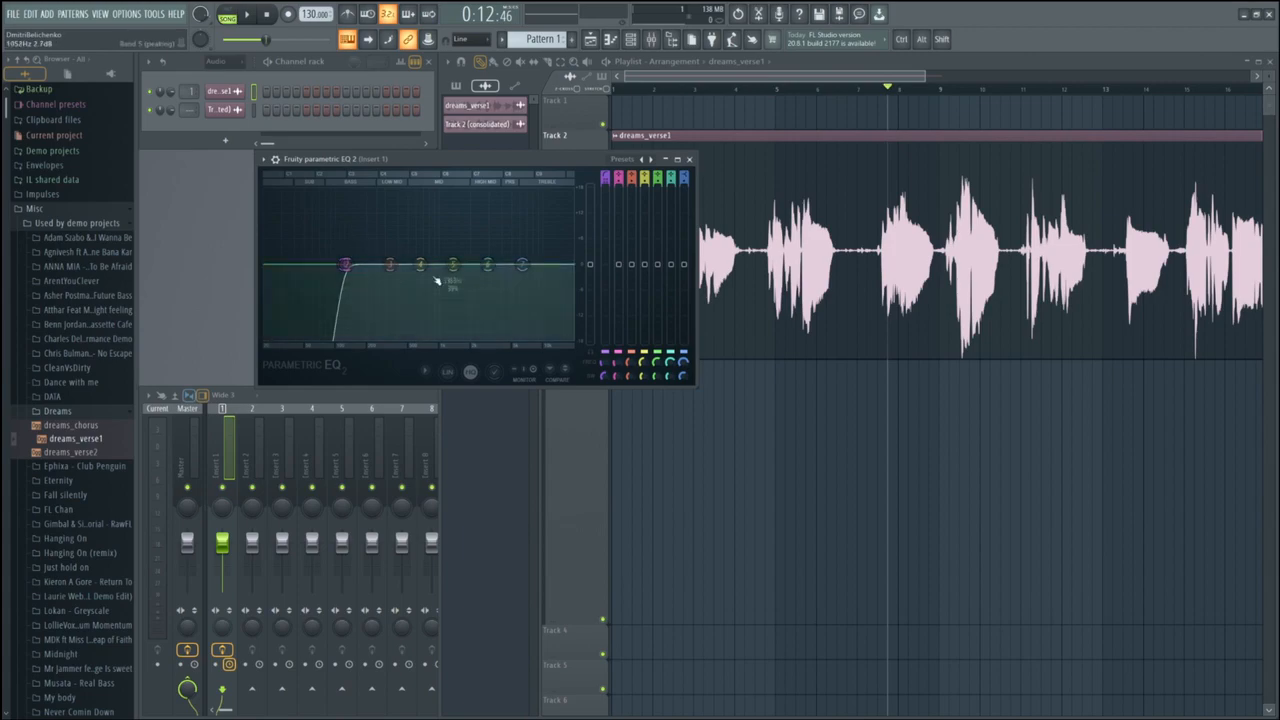
- Cut band 3 by about 2.9 dB at 343 Hz with 40% bandwidth and audition the vocal
key(space)
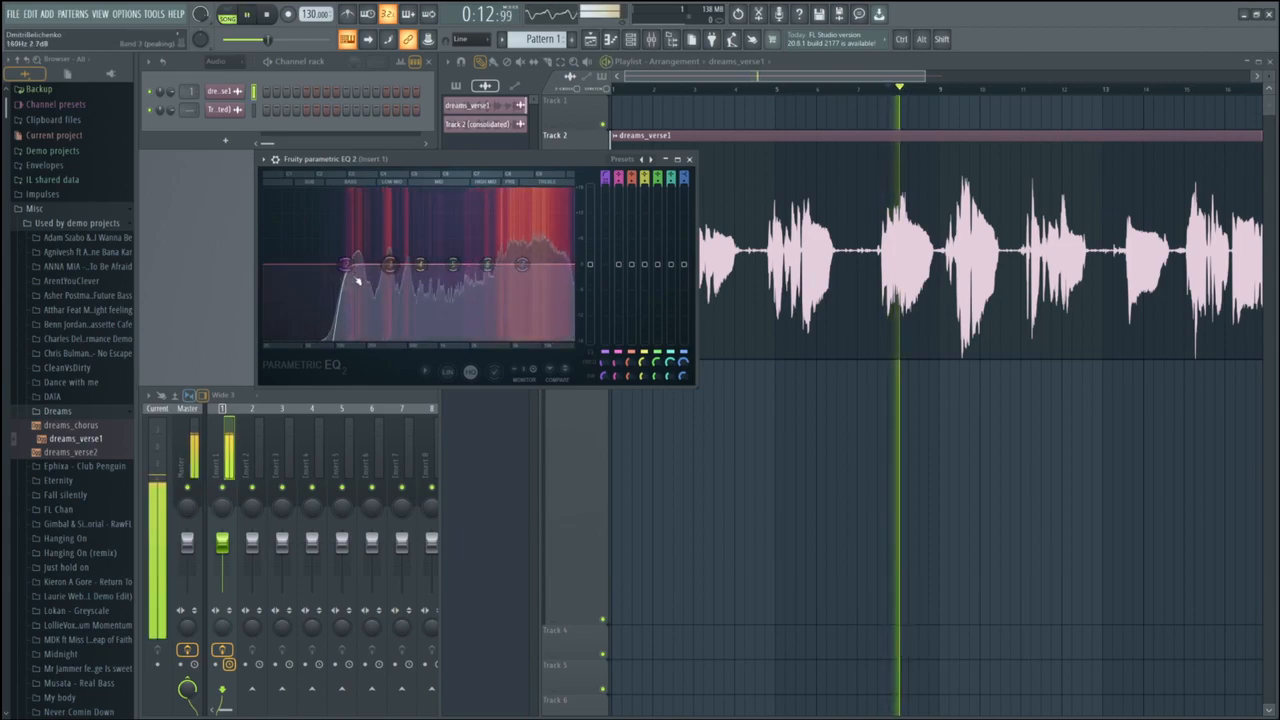
key(space)
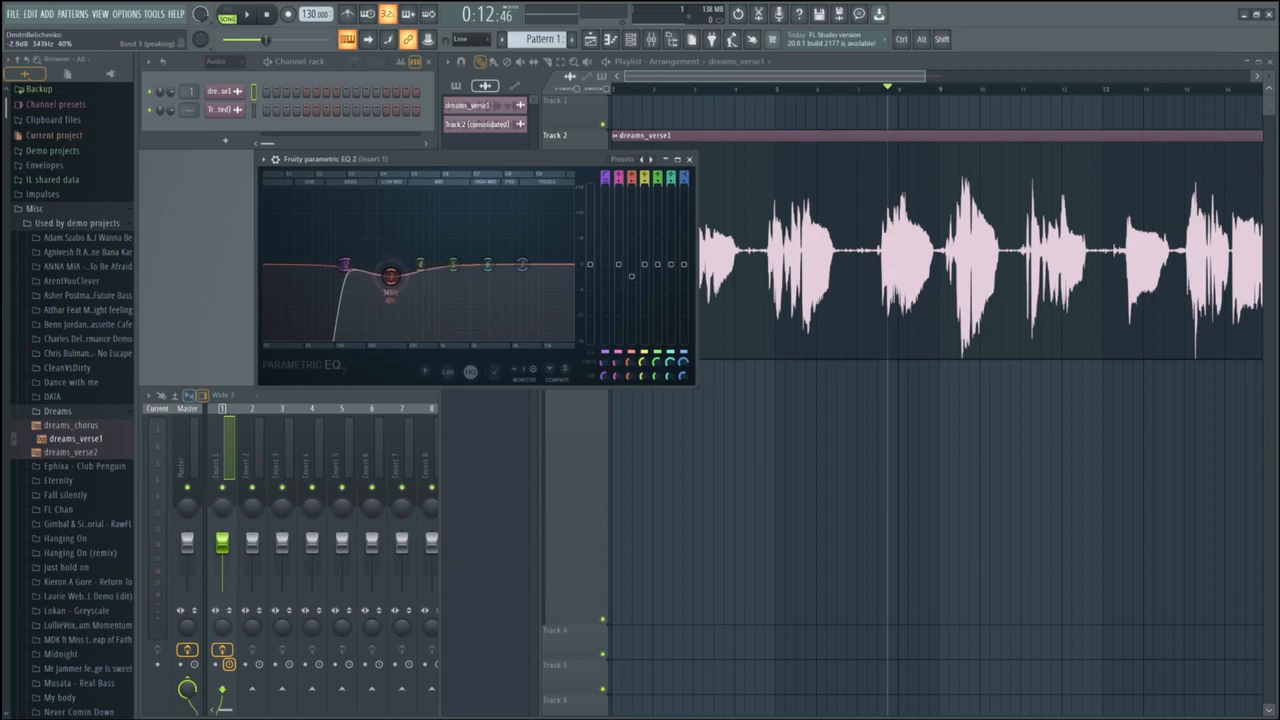
key(space)
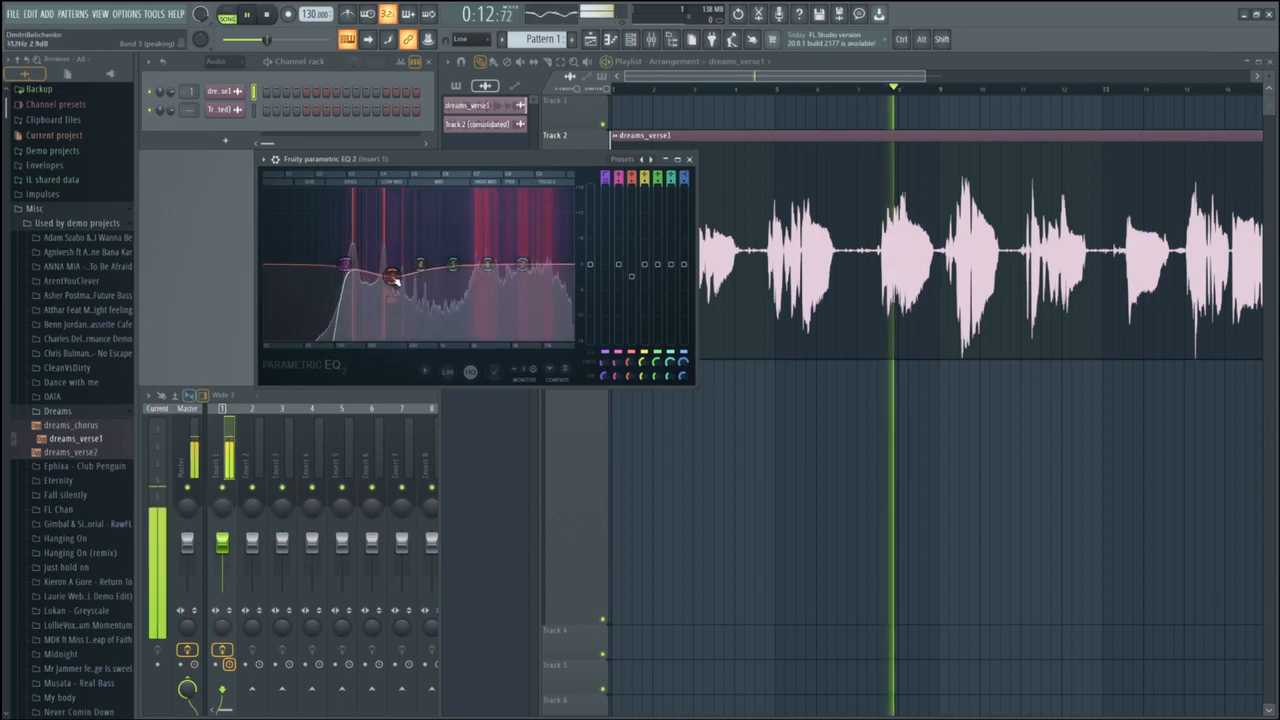
- Try boosting band 3 by about 3.3 dB at 345 Hz and audition the vocal
mouse_move(392, 276)
mouse_down()
mouse_move(390, 256)
mouse_move(388, 270)
mouse_up()
key(space)
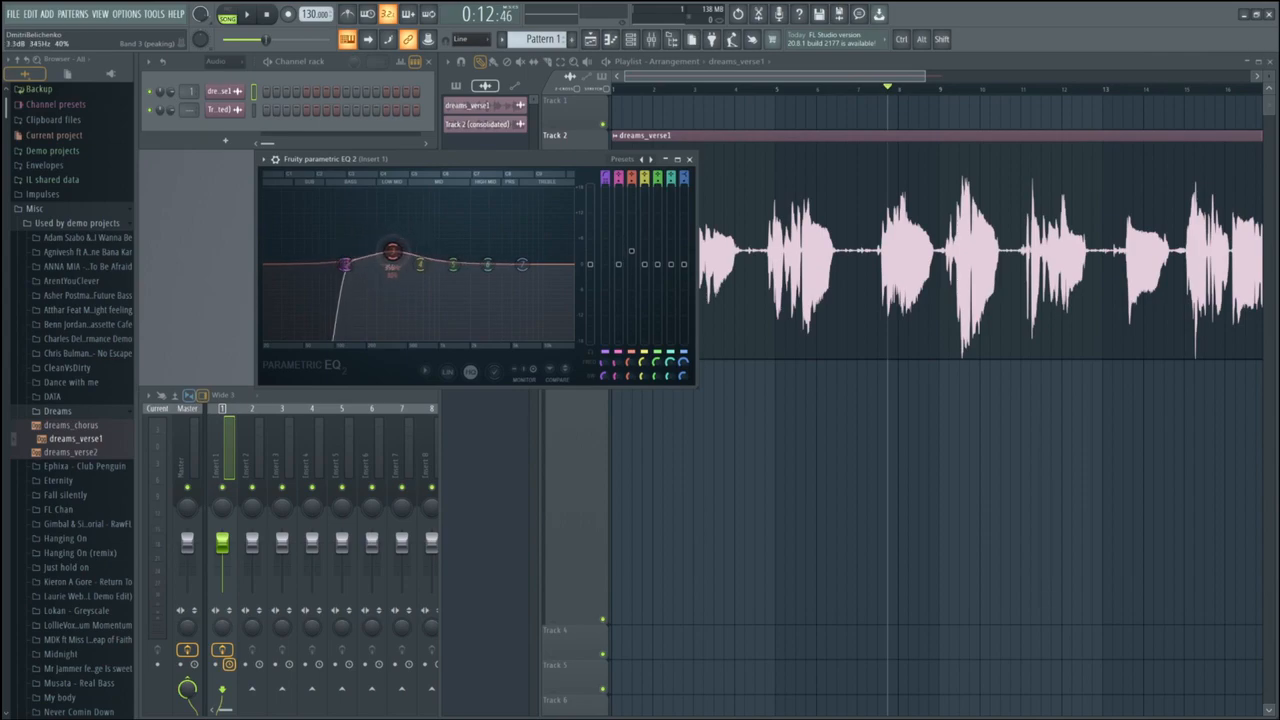
key(space)
- Bring band 3 back down to a cut of about 2.6 dB at 343 Hz, auditioning the vocal
drag(380, 247, 392, 274)
key(space)
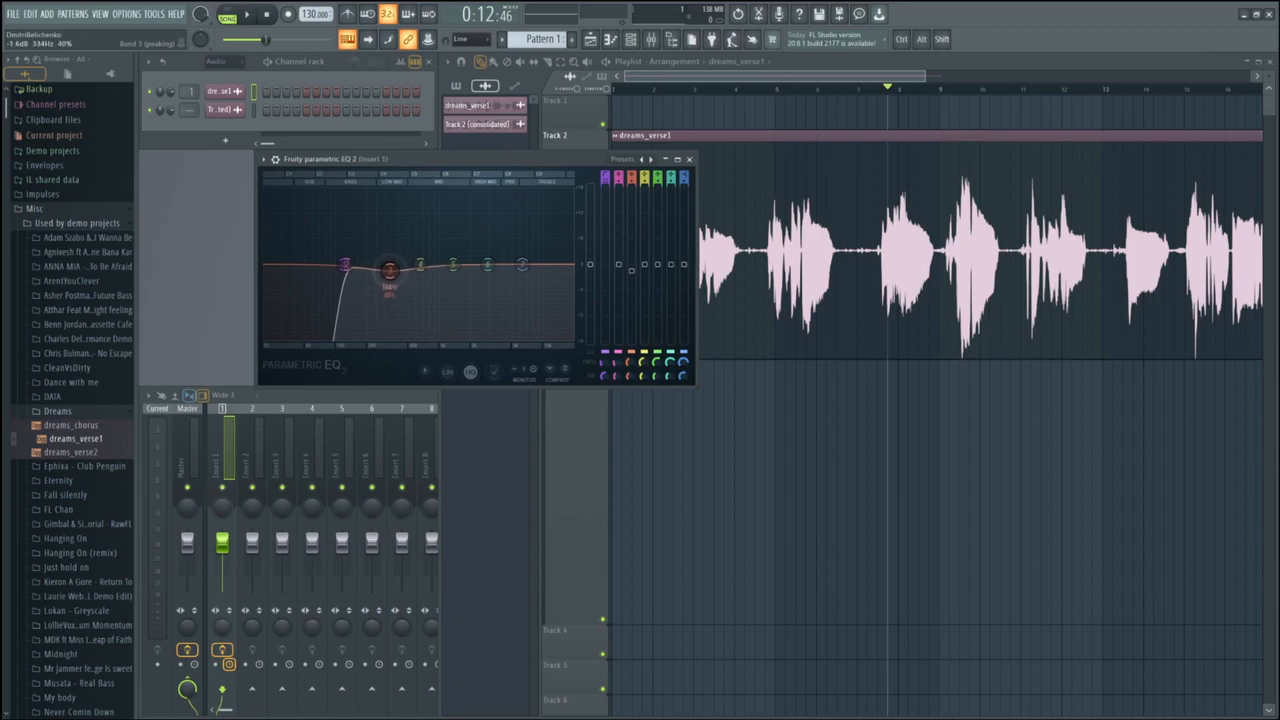
drag(389, 270, 392, 273)
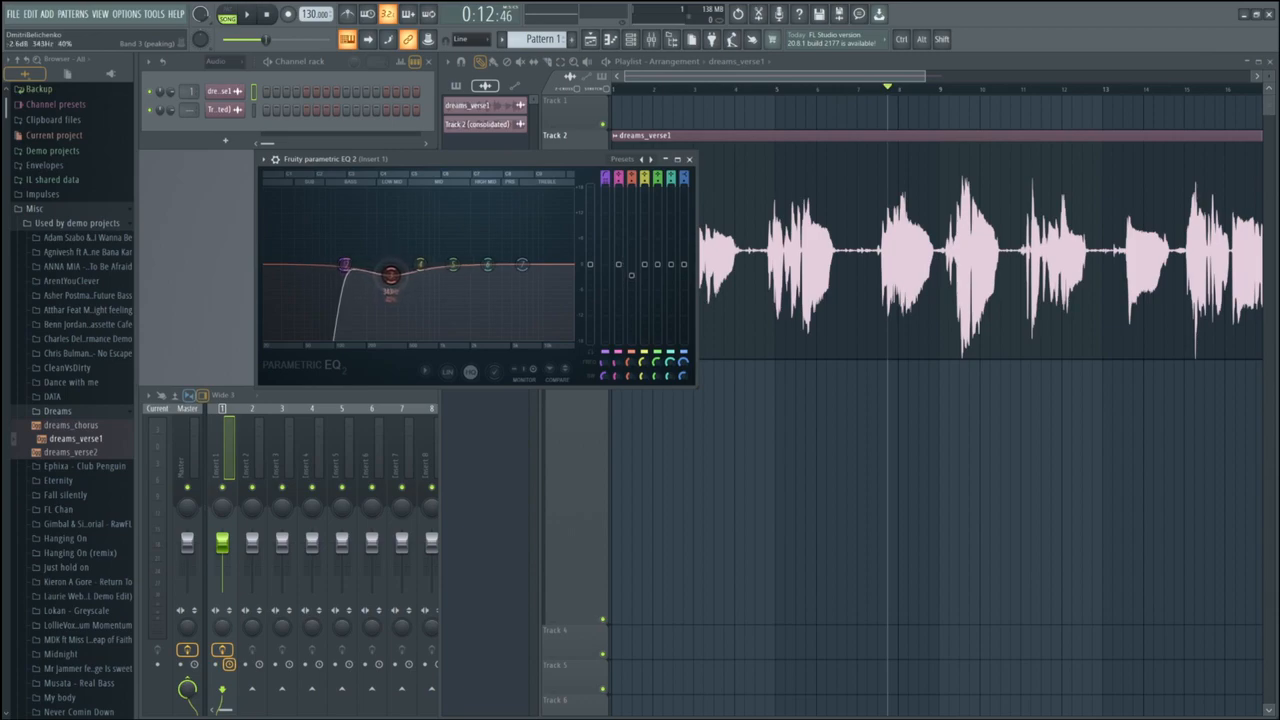
- Shift band 3's shallow cut to a slightly higher frequency and audition the vocal
drag(390, 274, 393, 277)
mouse_move(390, 275)
mouse_down()
mouse_move(385, 330)
mouse_move(390, 268)
mouse_move(405, 280)
mouse_move(347, 266)
mouse_move(423, 286)
mouse_move(400, 286)
mouse_up()
key(space)
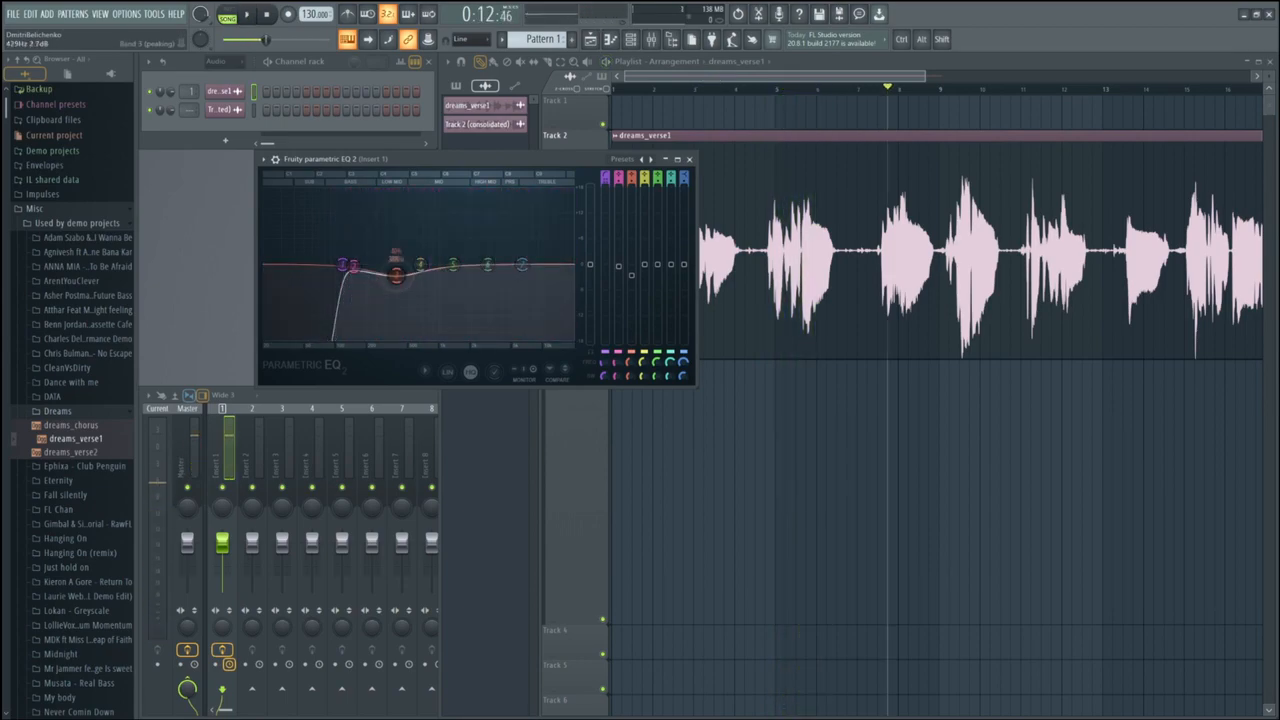
- Narrow band 3's bandwidth to 0% and deepen its cut to 18 dB at about 255 Hz during playback
drag(396, 275, 397, 278)
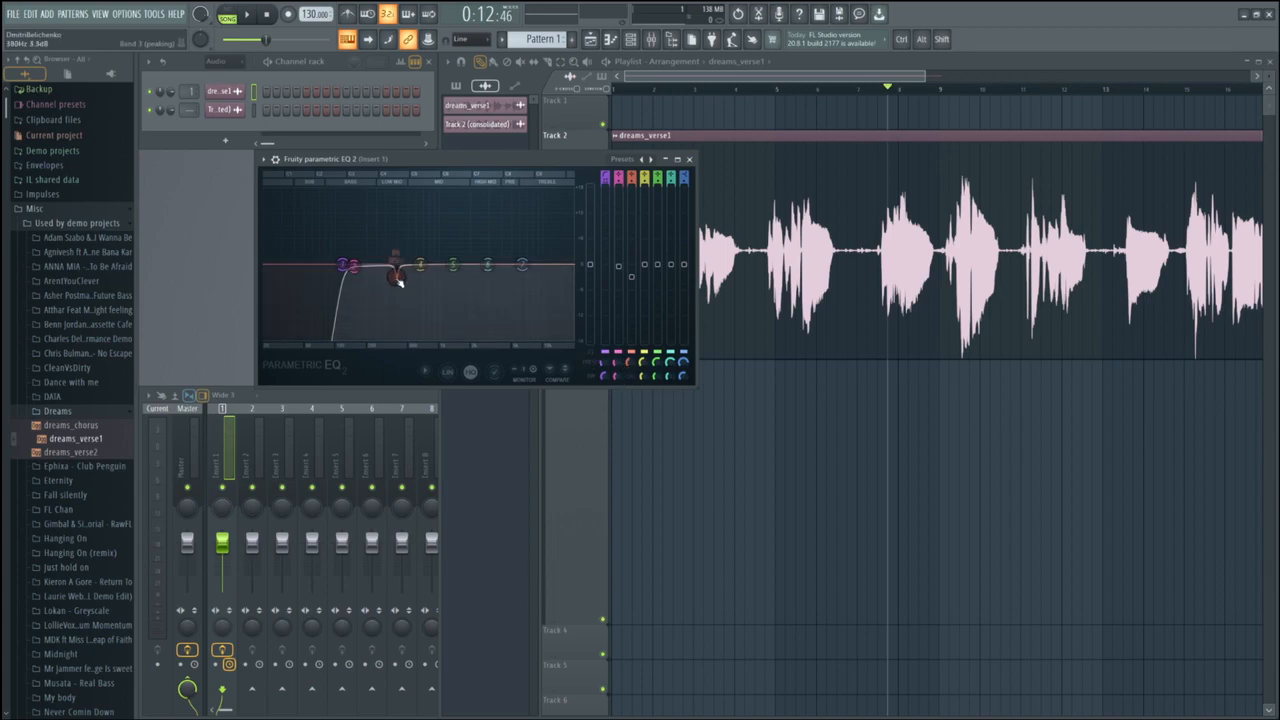
key(space)
drag(396, 298, 380, 326)
key(space)
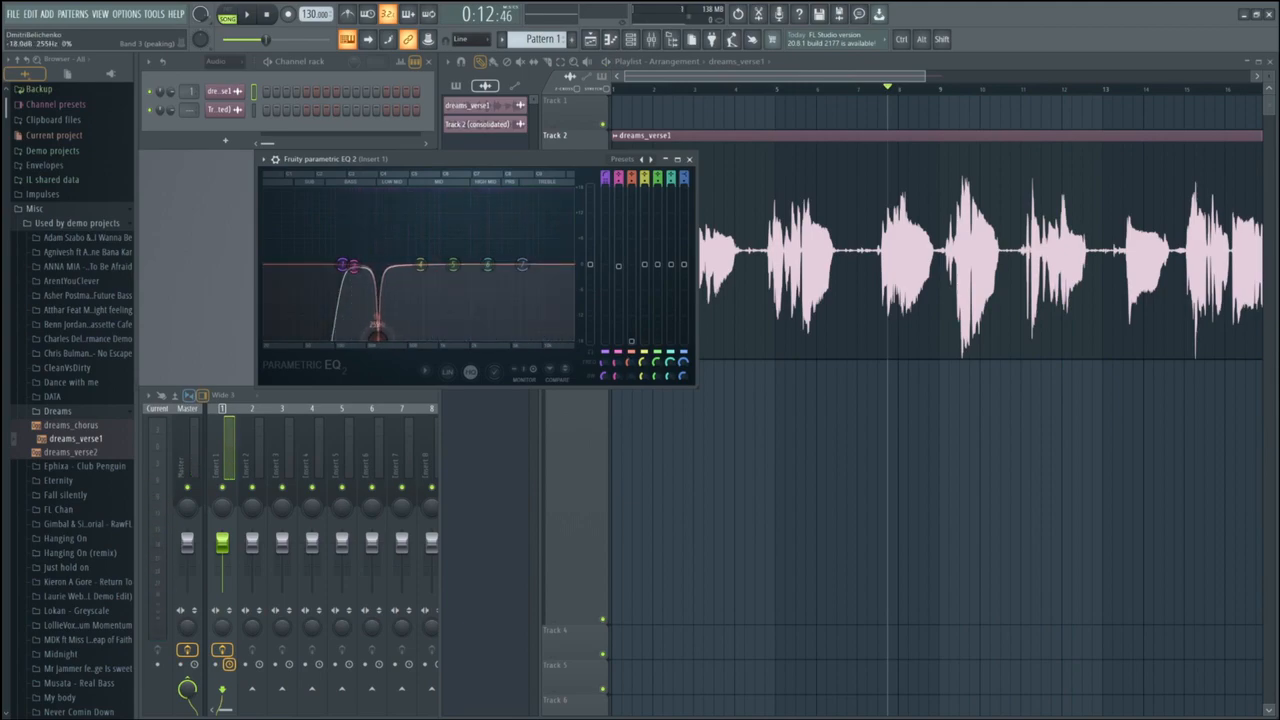
- Sweep band 3's narrow 18 dB notch through the low mids down to about 217 Hz and settle it near 268 Hz
drag(380, 326, 372, 326)
drag(384, 332, 384, 332)
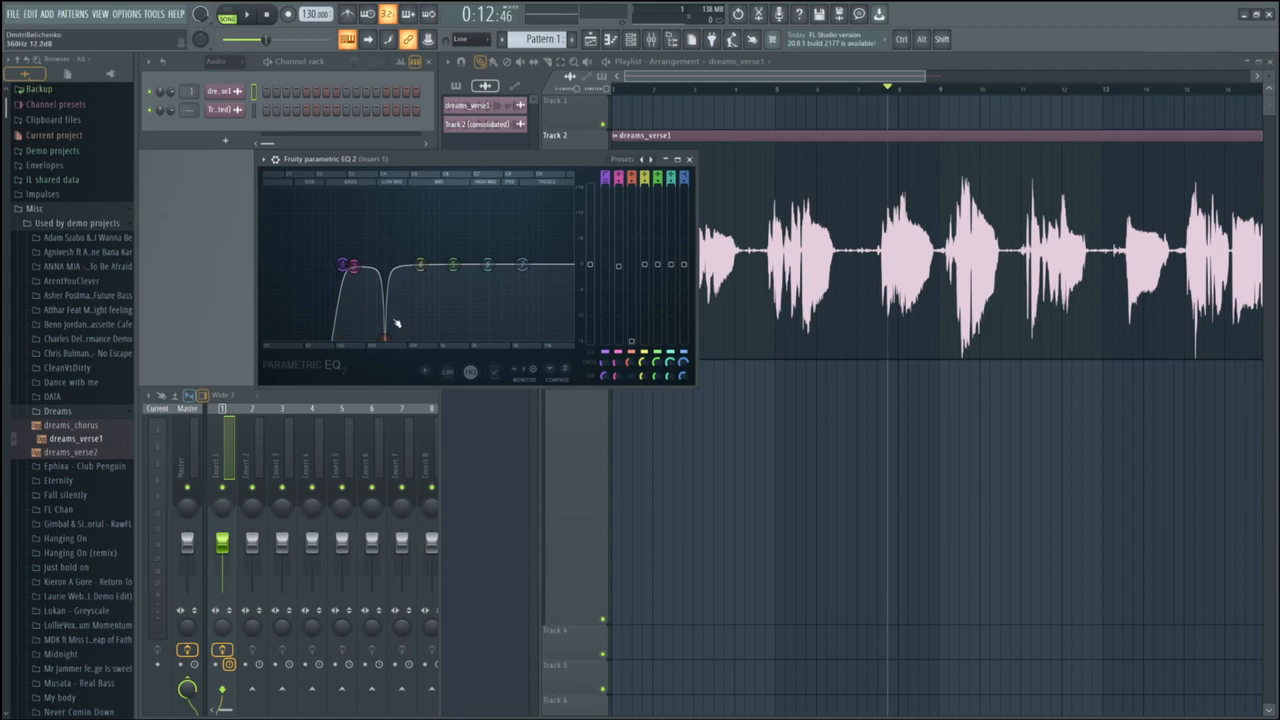
drag(384, 334, 371, 343)
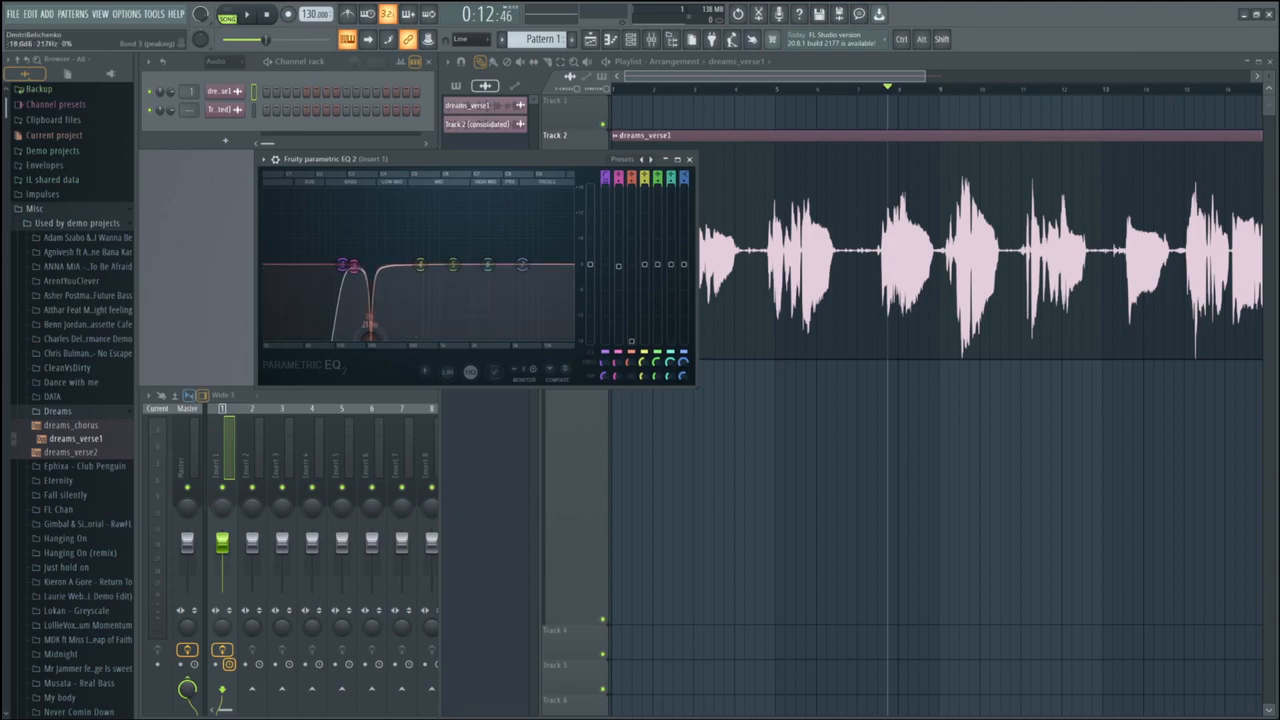
drag(369, 344, 381, 335)
key(space)
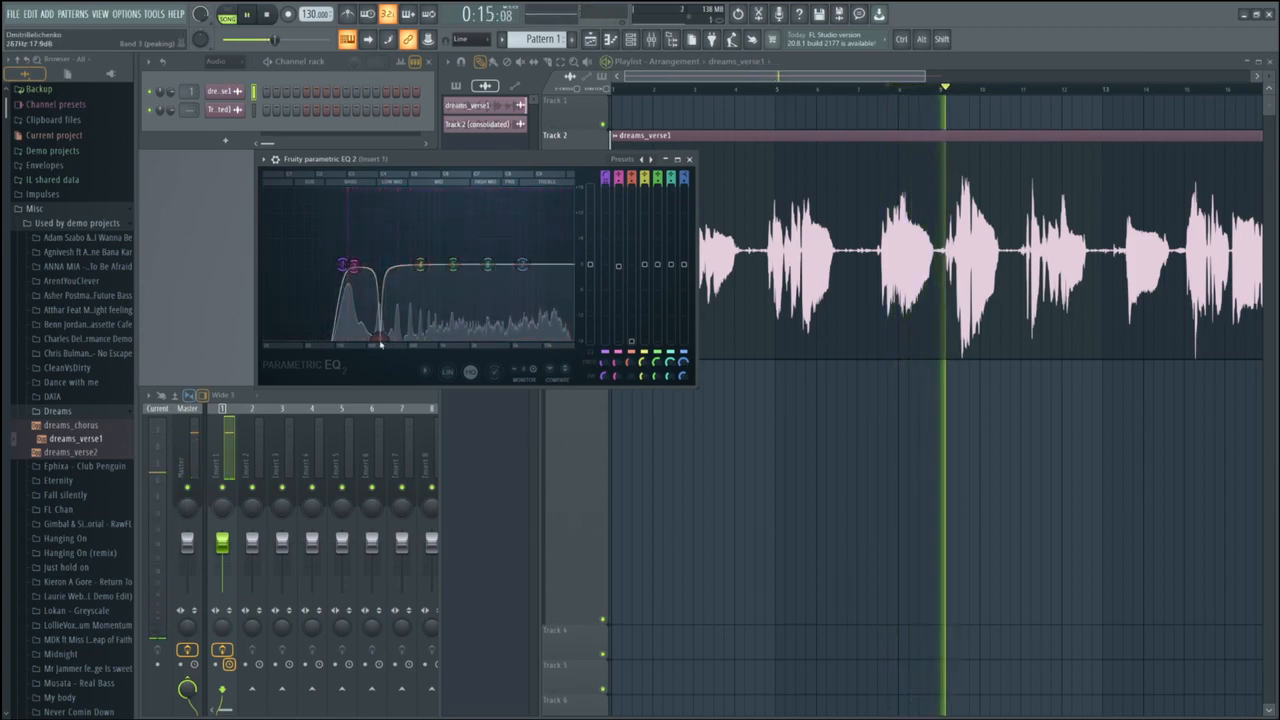
drag(381, 335, 383, 344)
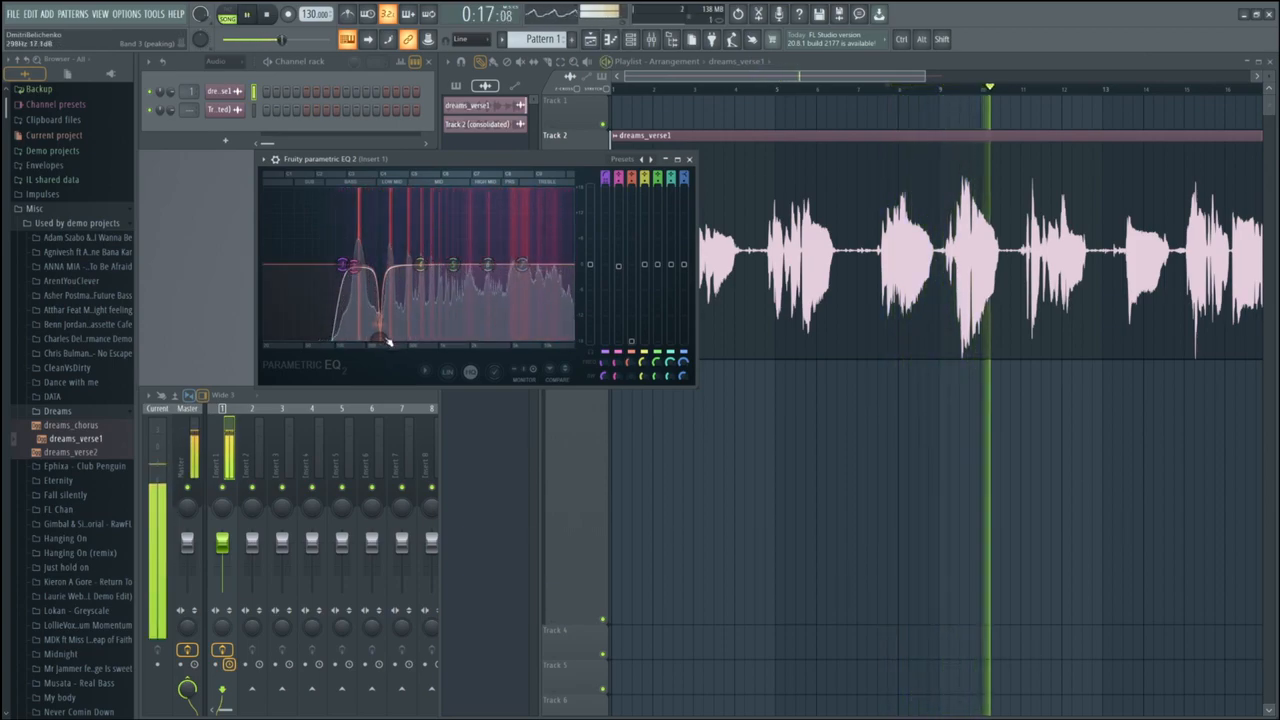
key(space)
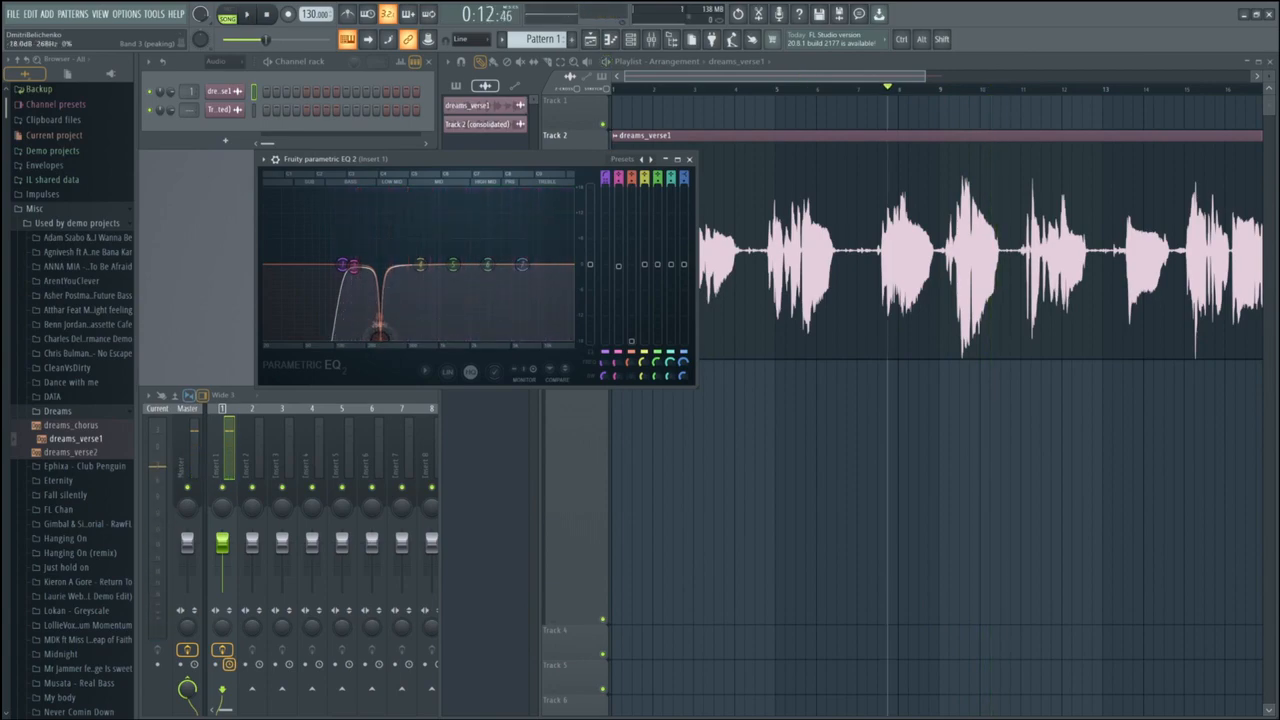
- Widen band 3 to about 30%, reduce its cut to about 4.5 dB near 288 Hz and fine-tune it during playback
drag(379, 334, 382, 295)
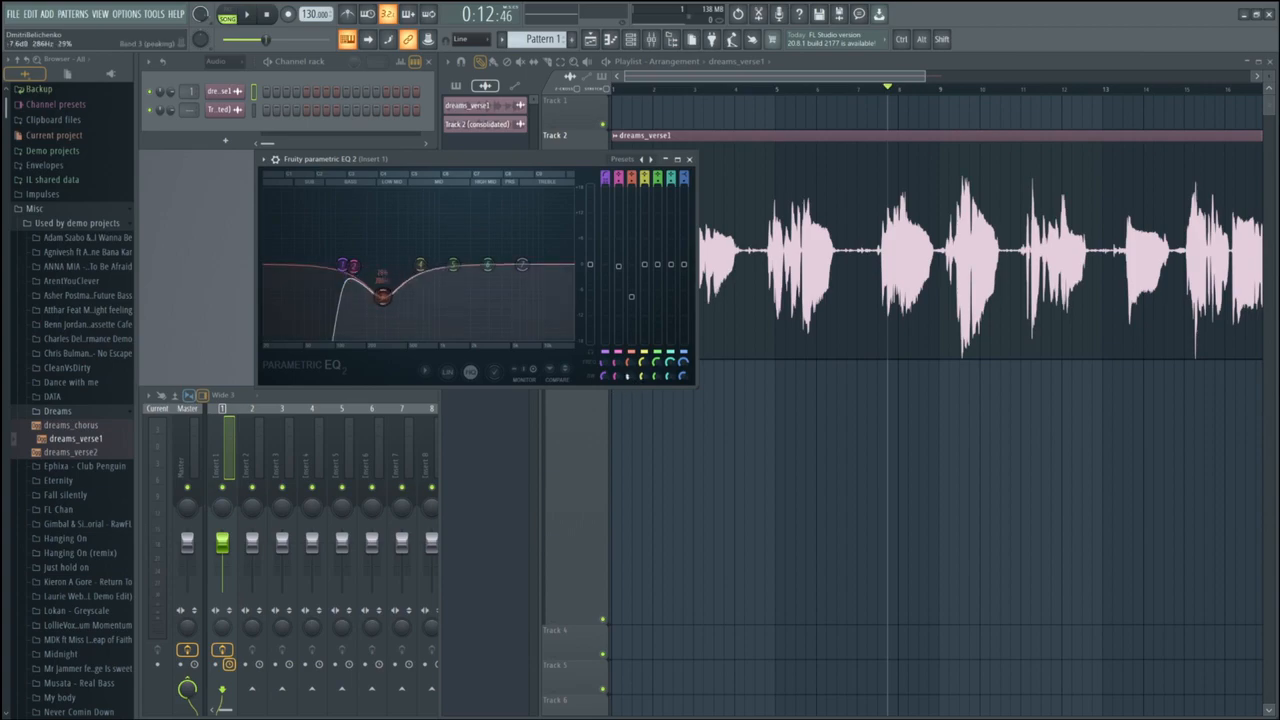
drag(631, 296, 631, 282)
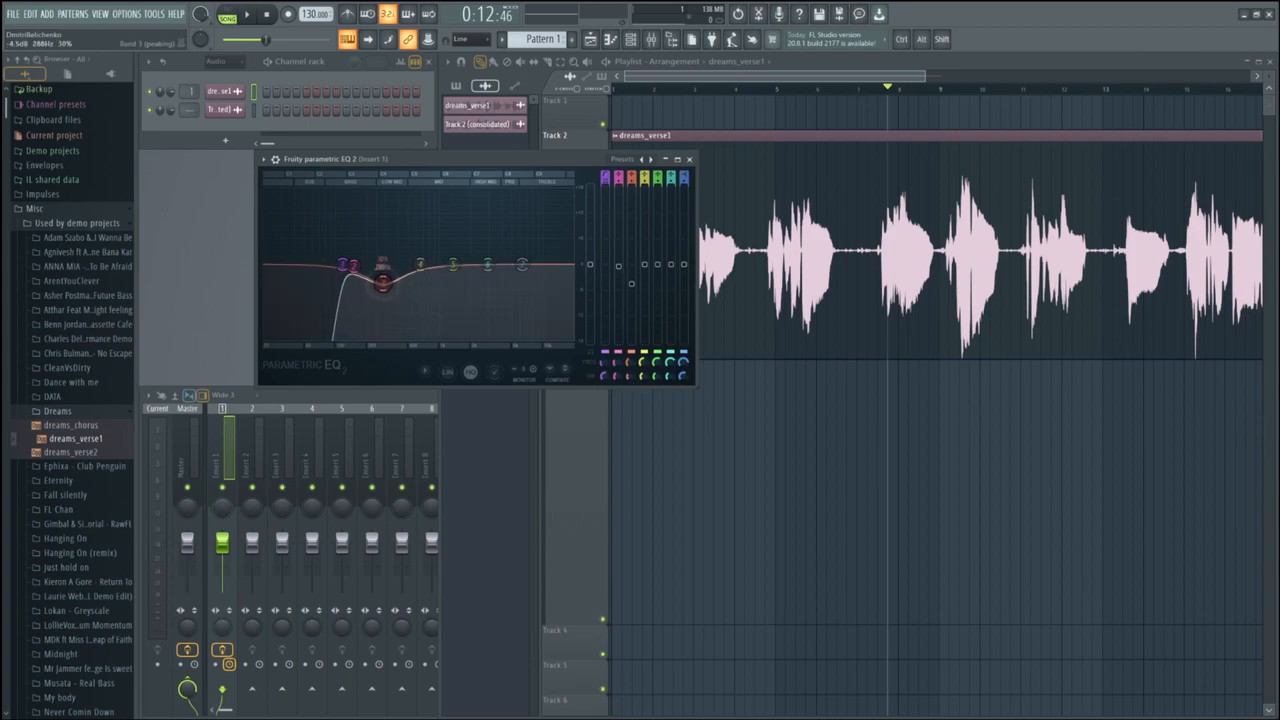
key(space)
drag(383, 278, 385, 274)
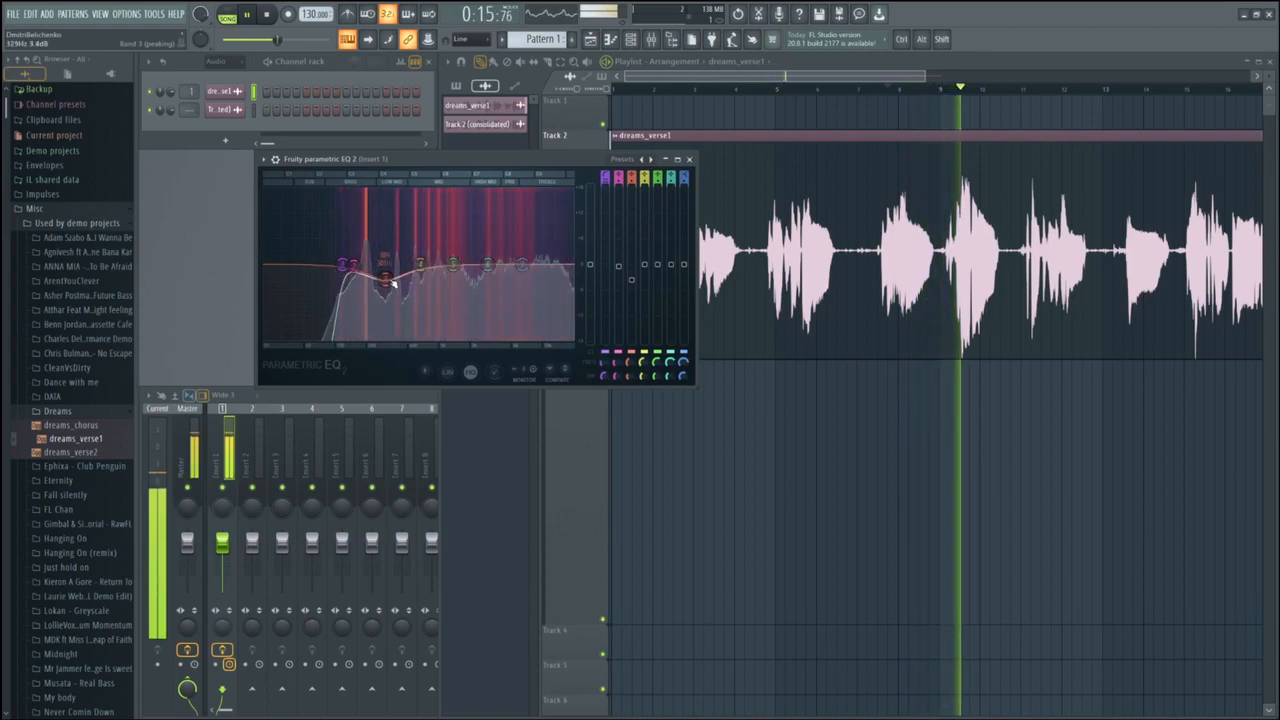
- Widen band 2's bandwidth to 49% and shift band 3's cut to about 408 Hz at -3.7 dB during playback
drag(385, 279, 390, 283)
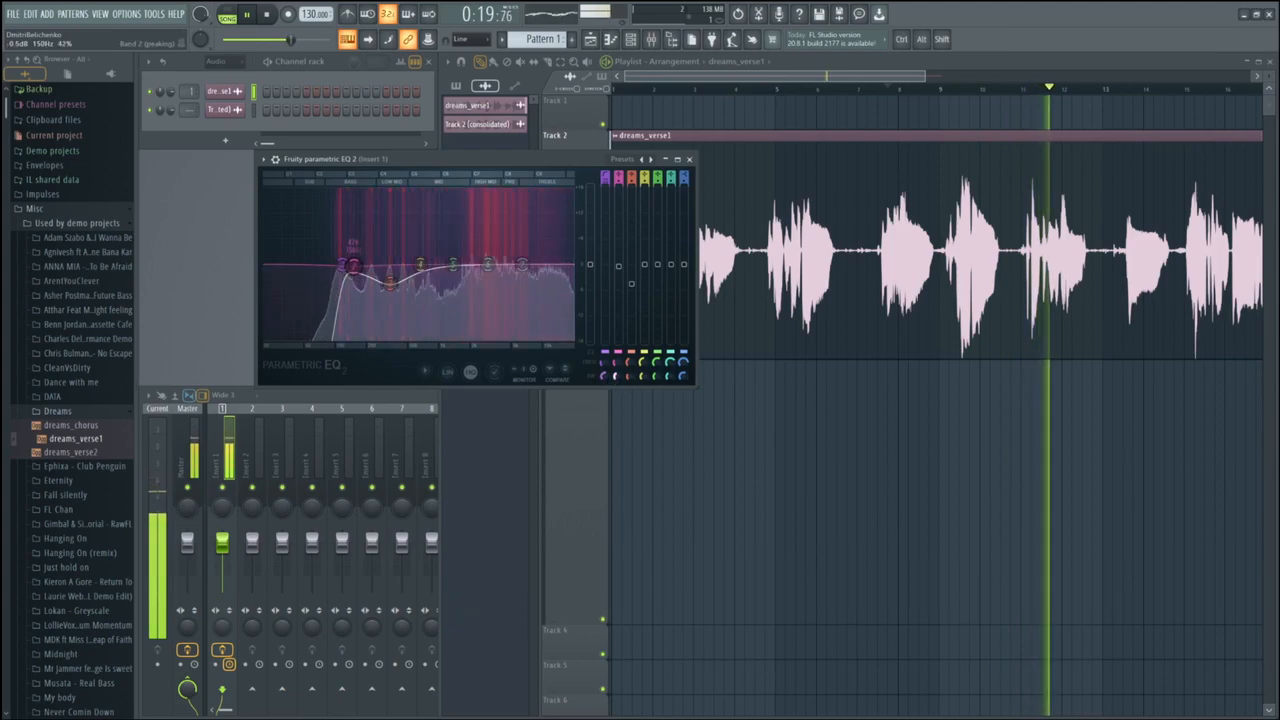
scroll(352, 250, down, 1)
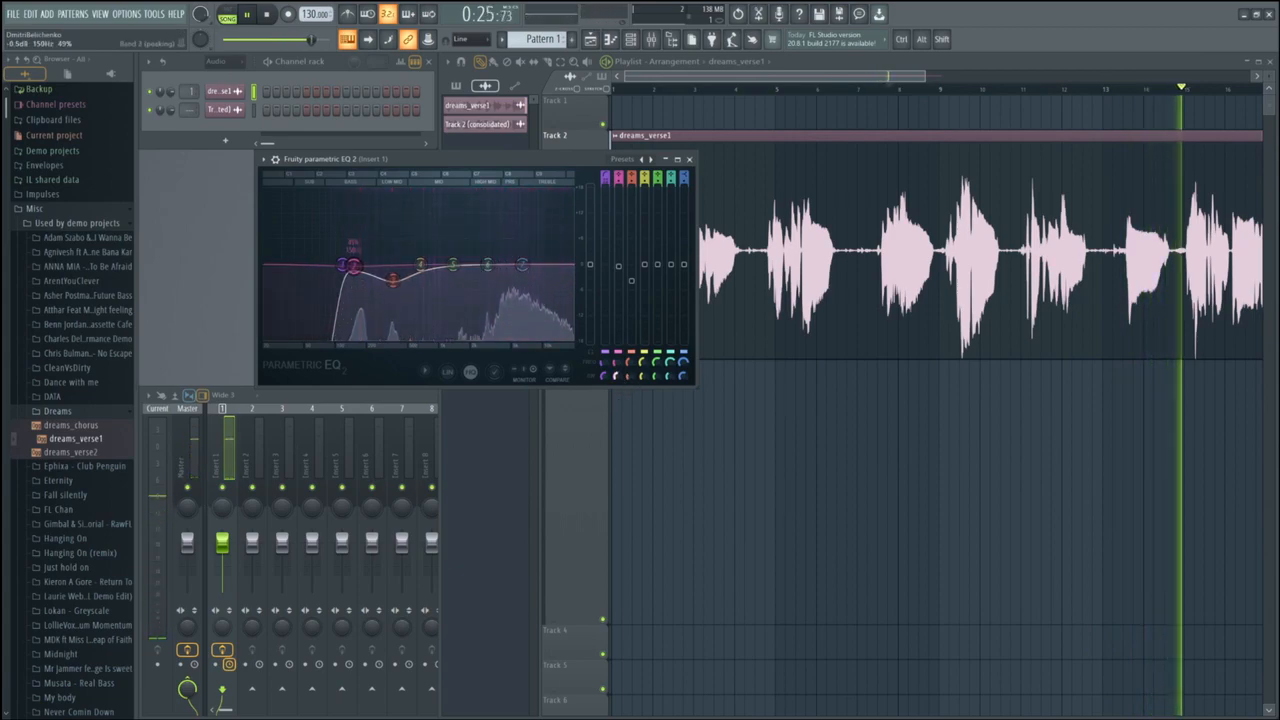
drag(392, 279, 398, 280)
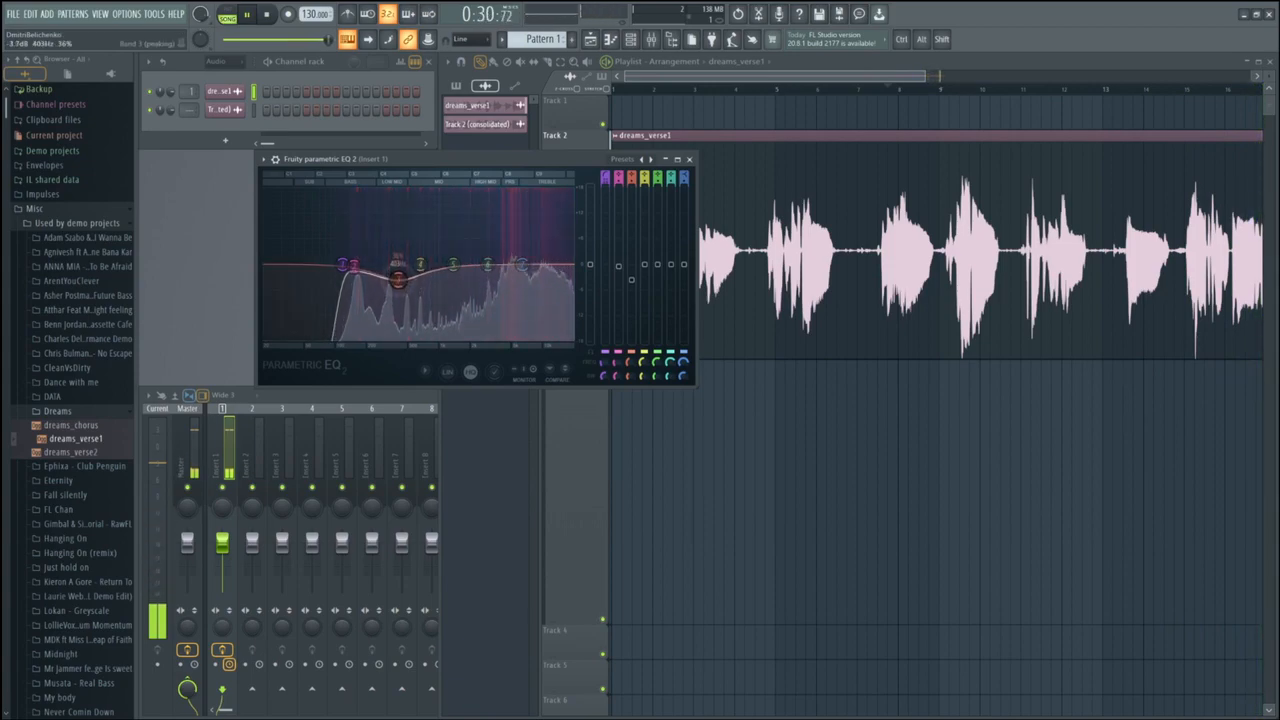
key(space)
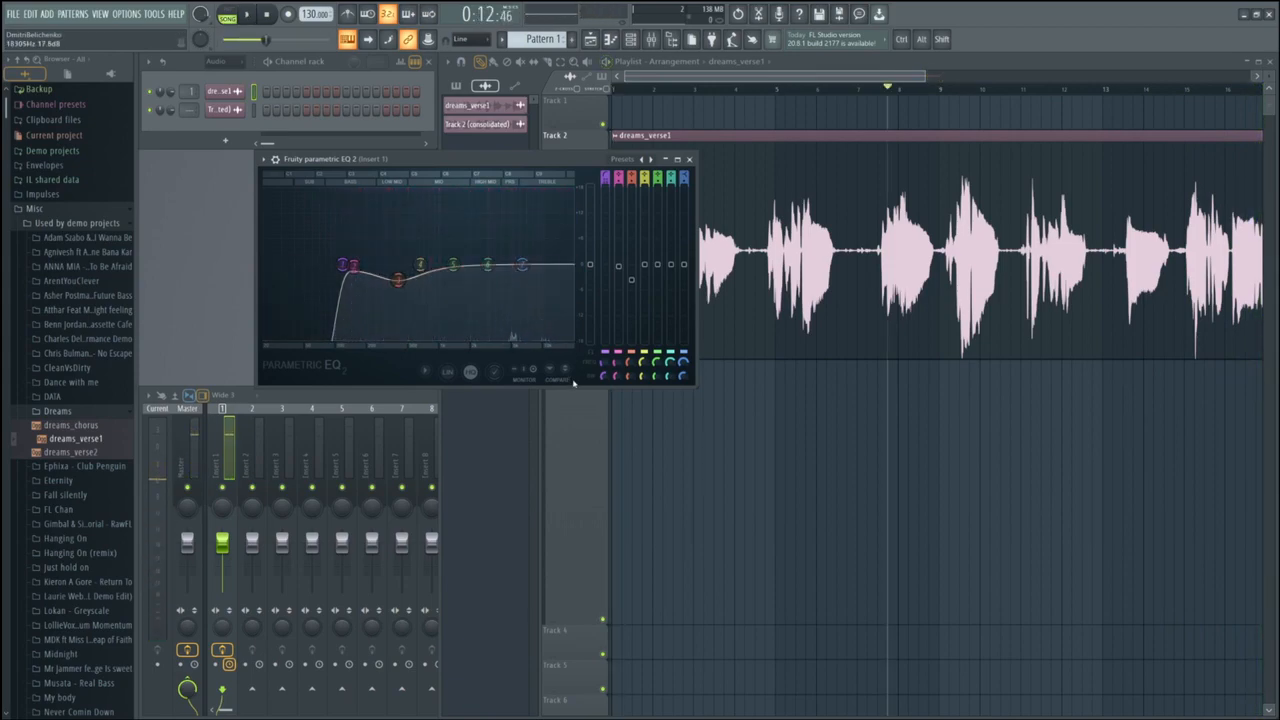
- Compare the vocal with and without the EQ by flipping between the edited and spare states during playback
click(567, 373)
key(space)
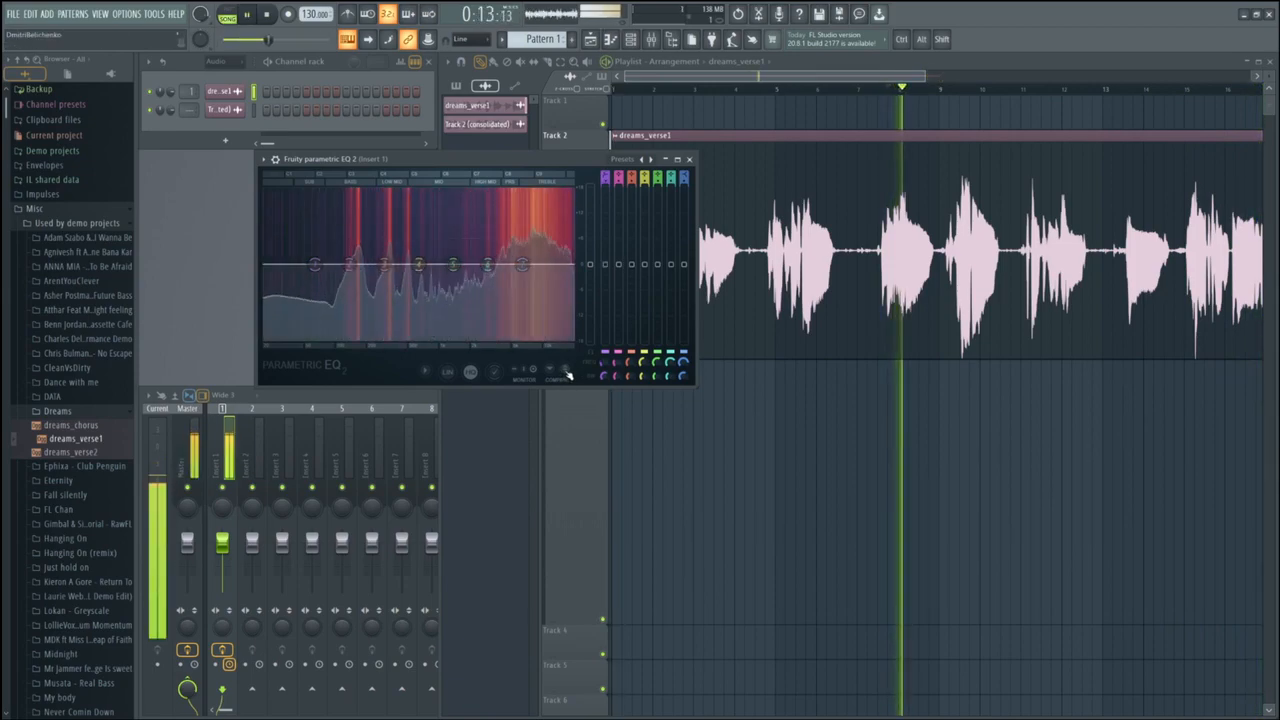
click(567, 373)
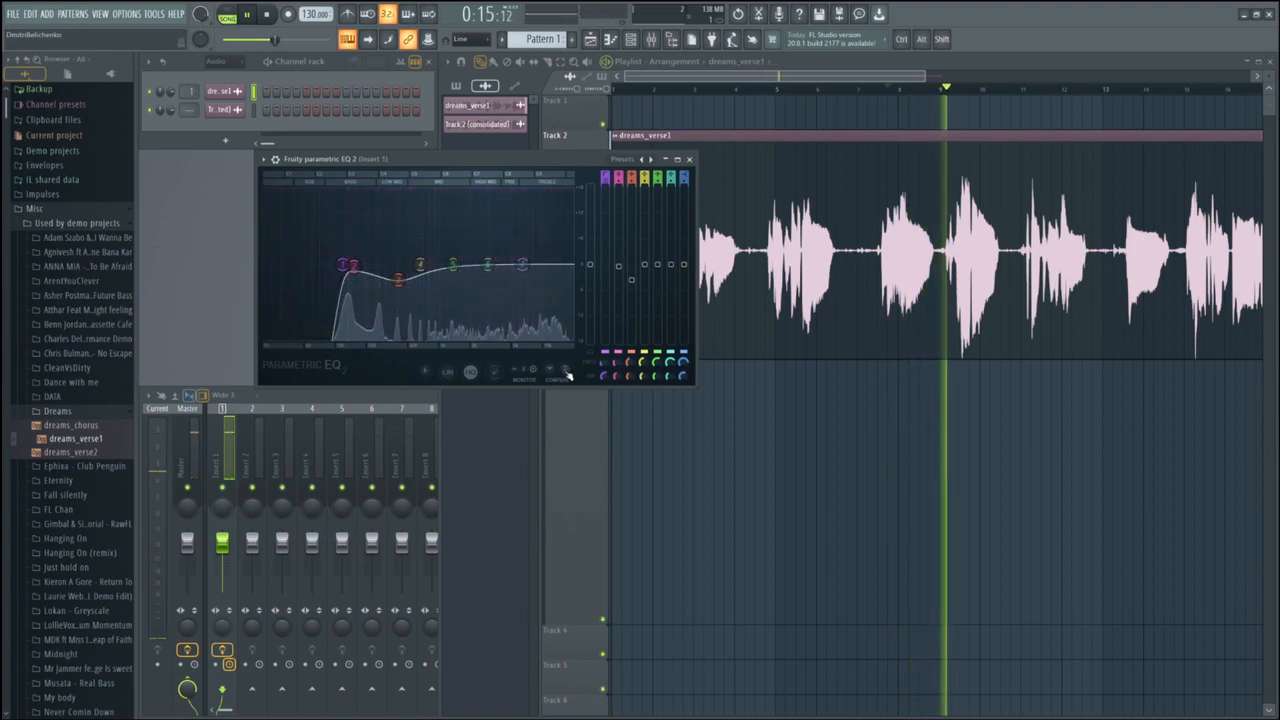
click(567, 373)
click(567, 373)
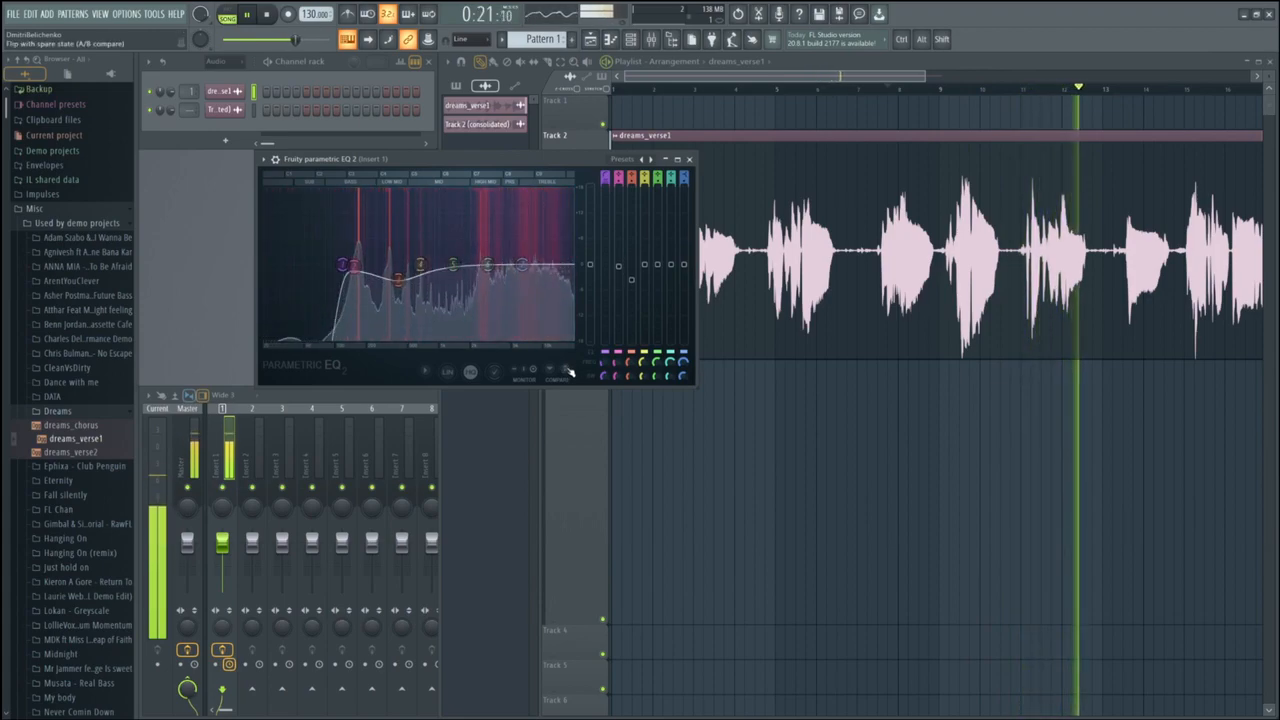
key(space)
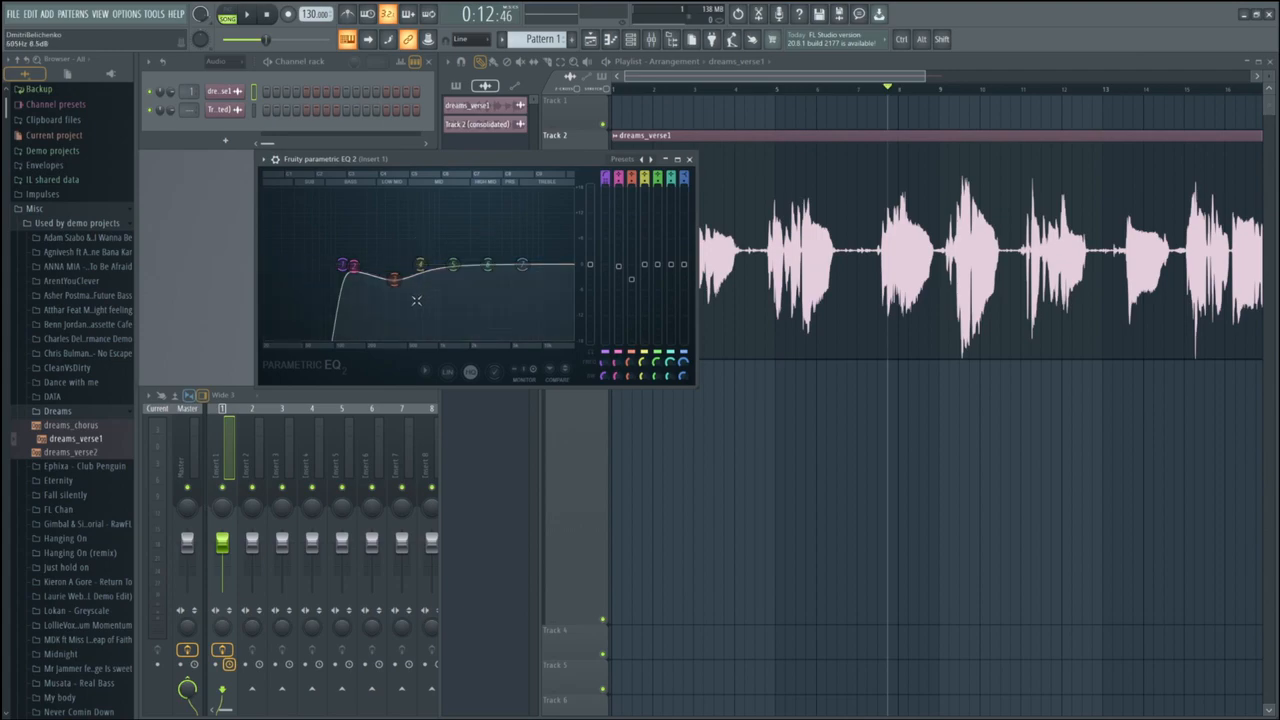
- Move band 3 up to about 450 Hz with a slightly shallower cut and audition the vocal
drag(395, 280, 403, 277)
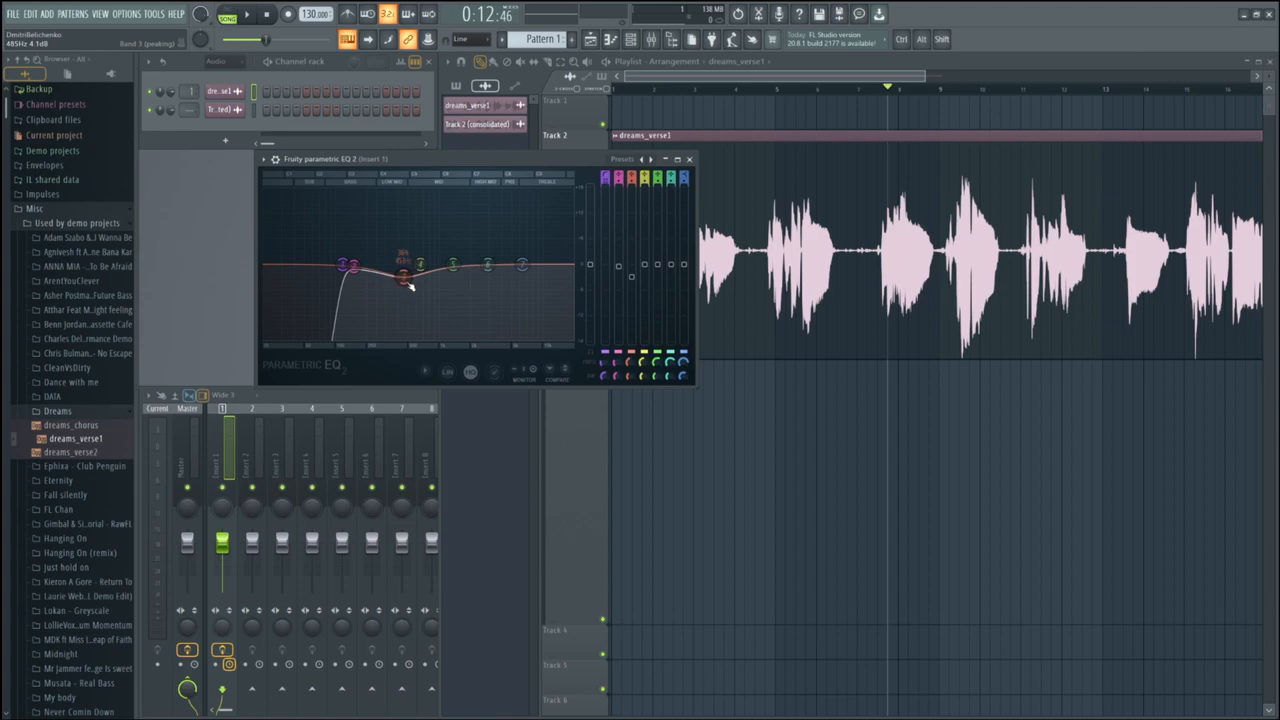
key(space)
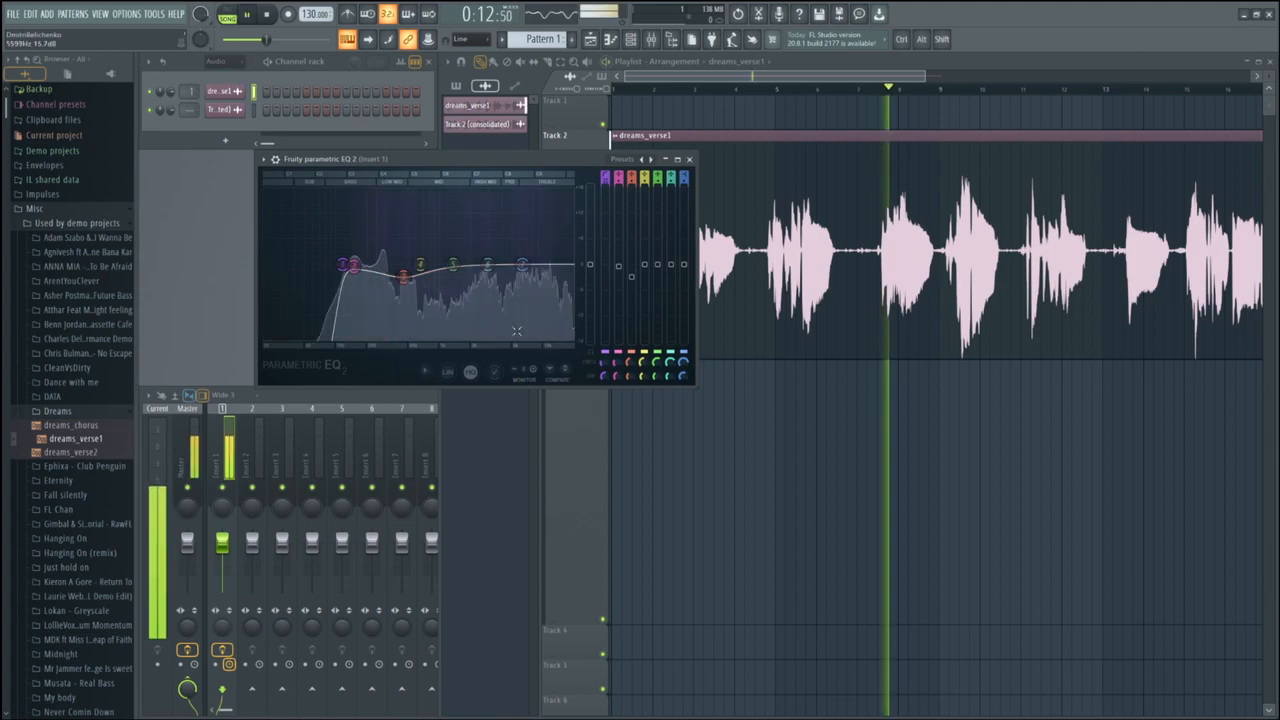